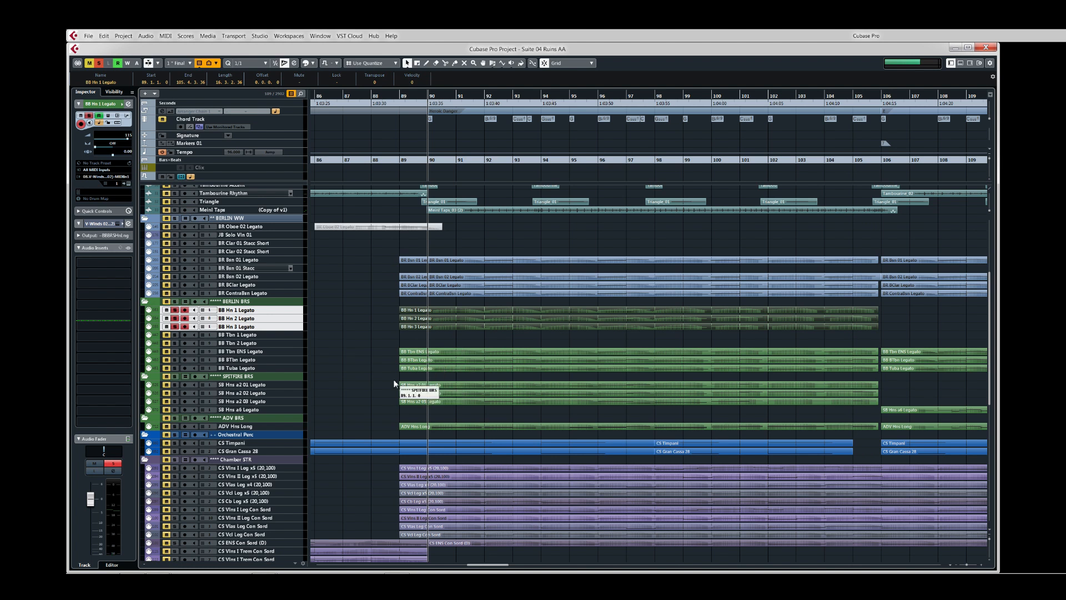
- Solo the three SB Hns a2 Legato tracks in place of the Berlin horns and play them back from bar 90
key("s")
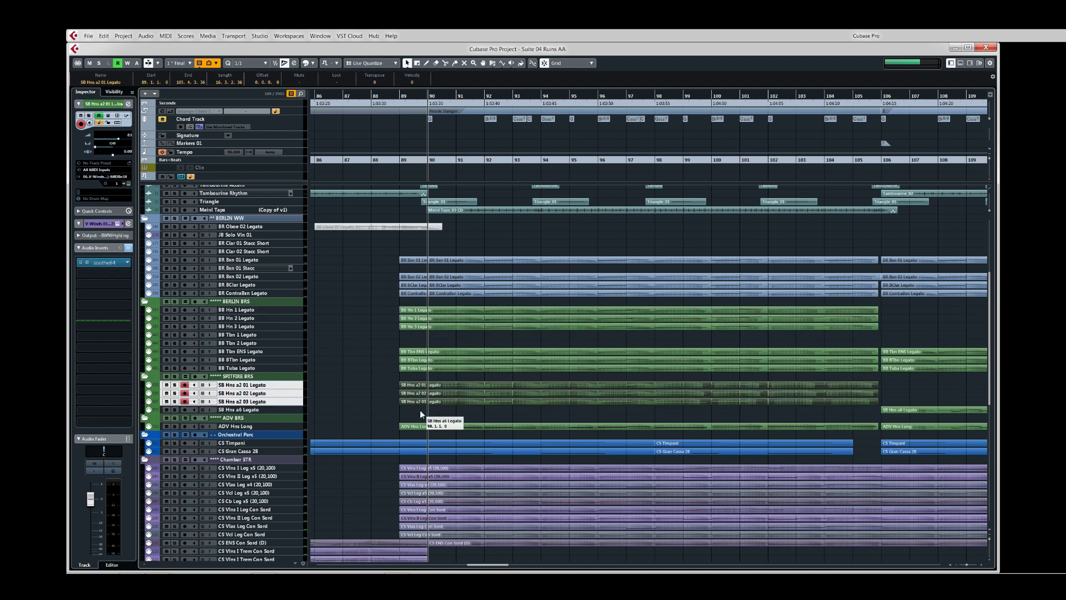
key("s")
key("space")
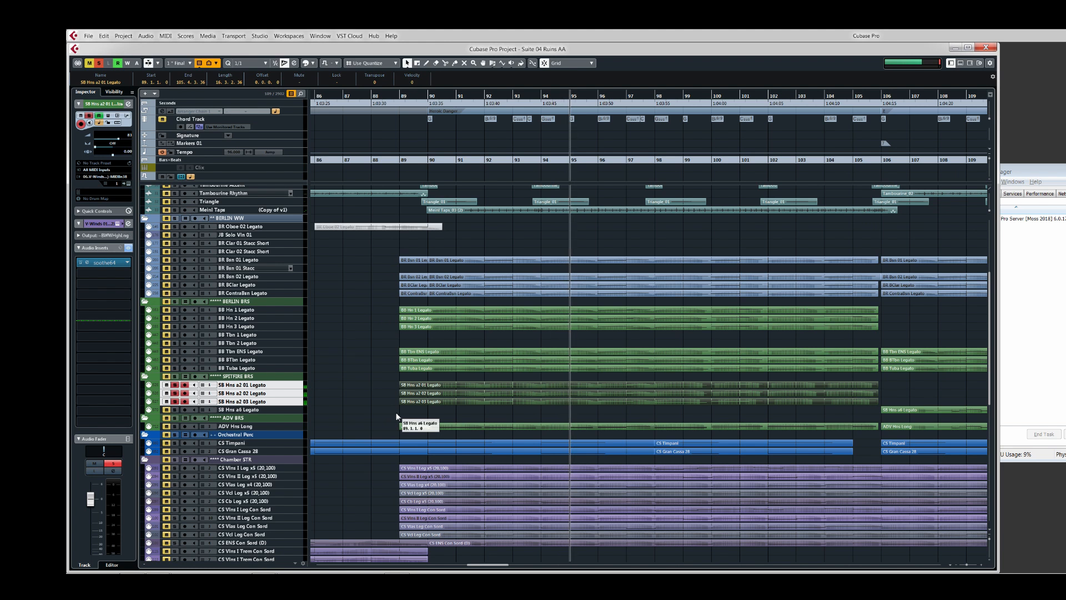
key("space")
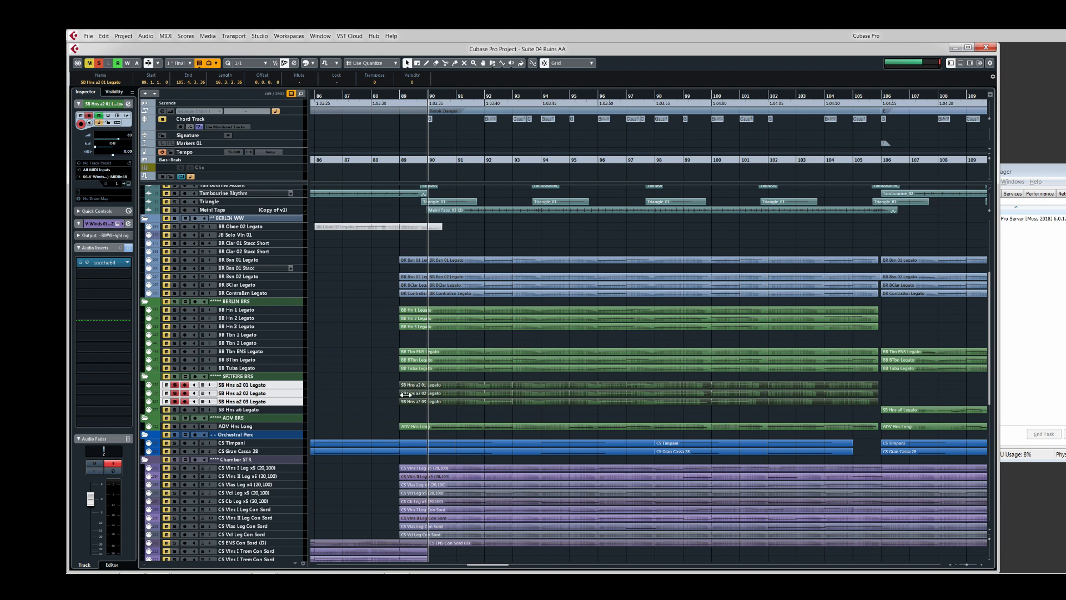
- Solo the BB Hn 1–3 Legato and SB Hns a2 01–03 Legato tracks together and play them back from bar 90
left_click_drag(392, 305, 417, 327)
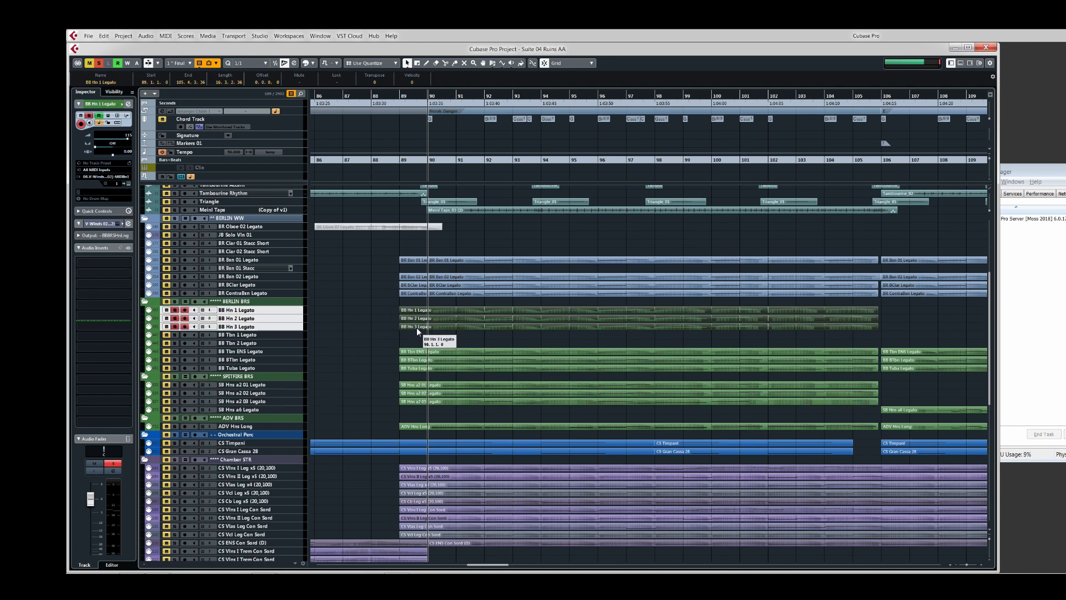
left_click_drag(394, 382, 411, 410)
key("s")
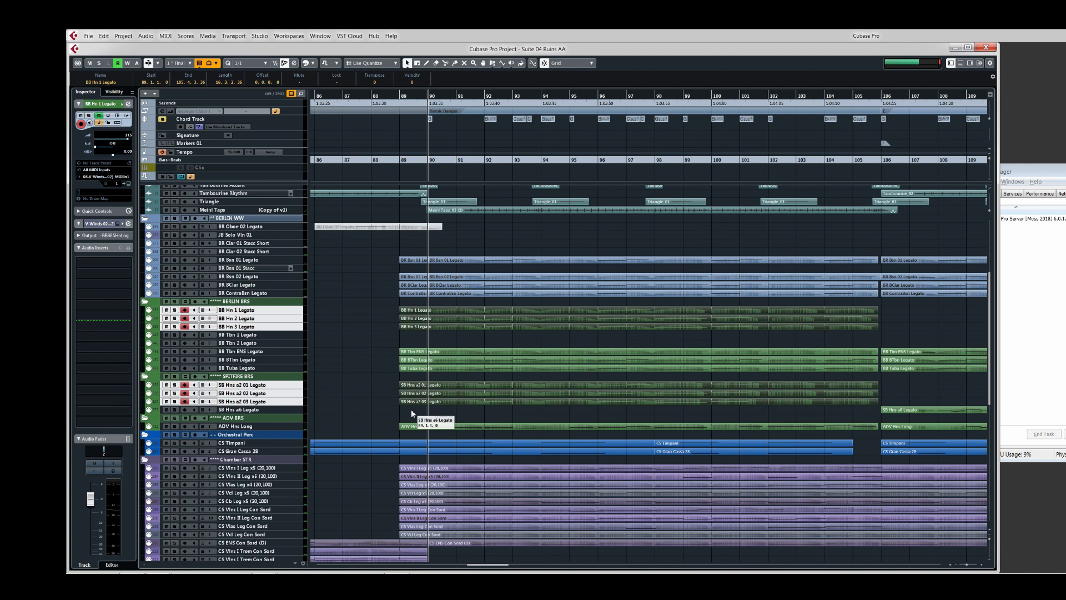
key("s")
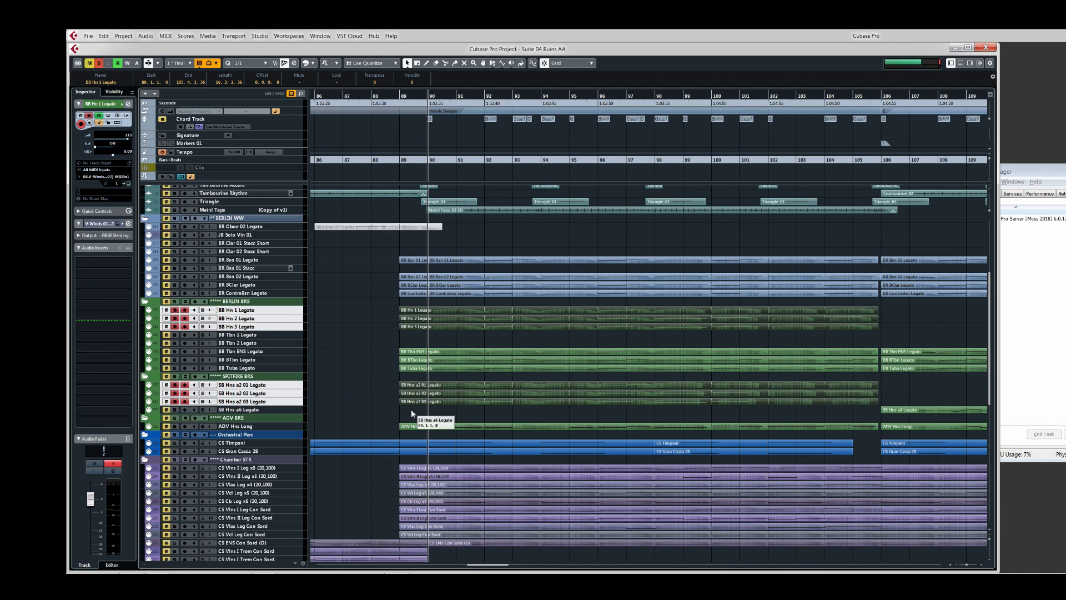
key("space")
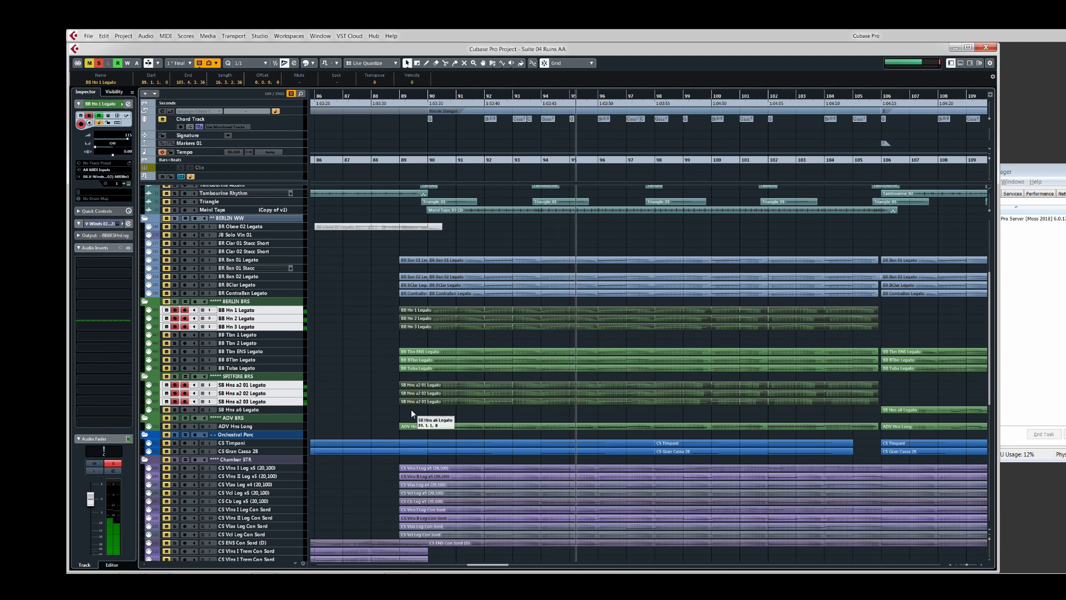
key("space")
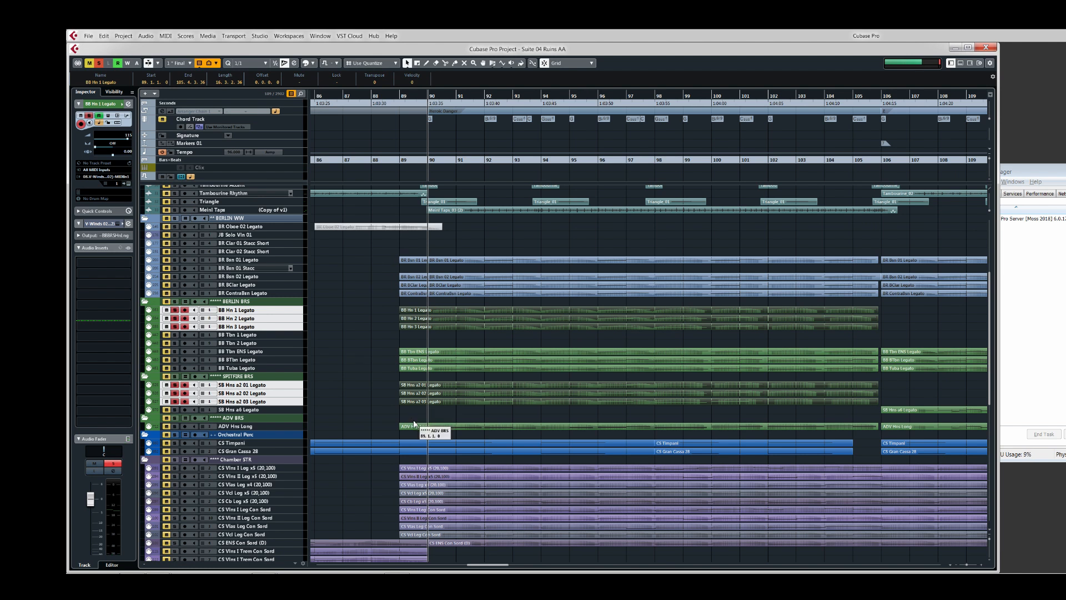
- Solo only the ADV Hns Long track and play it back from bar 90
left_click(417, 426)
key("s")
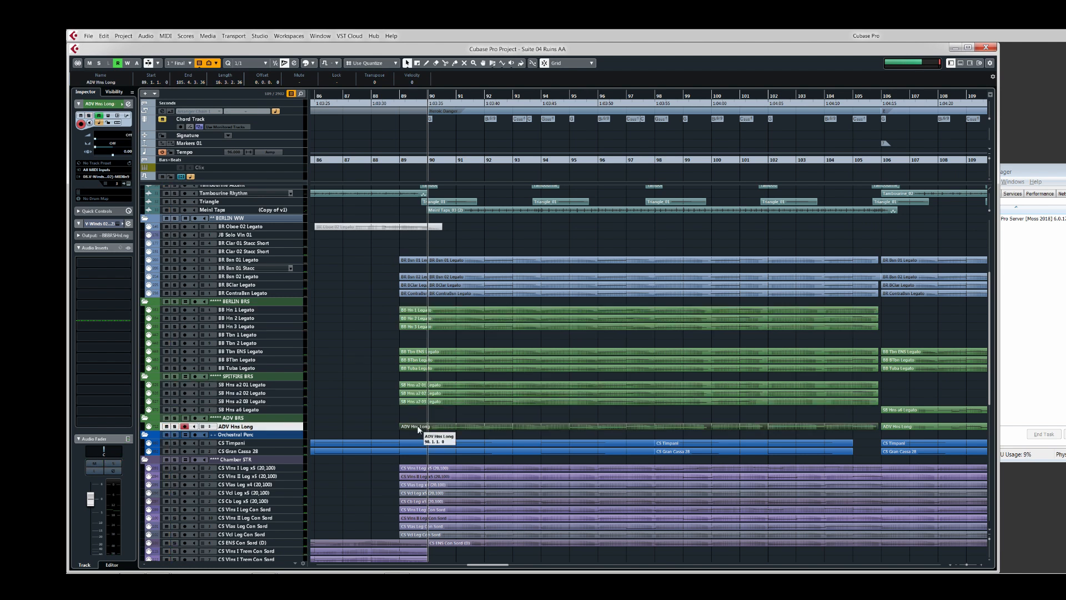
key("s")
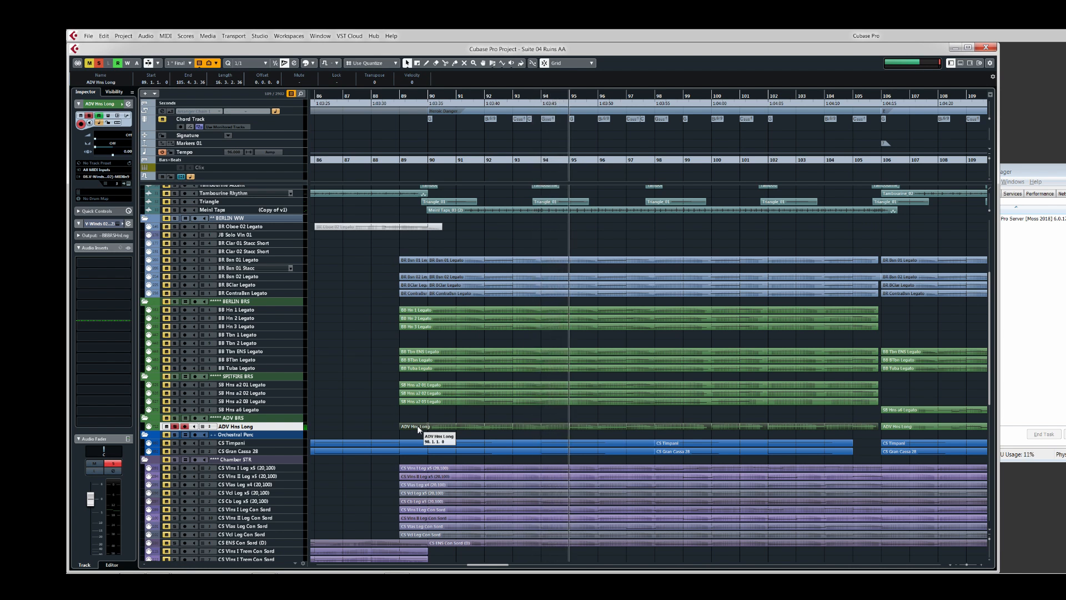
key("space")
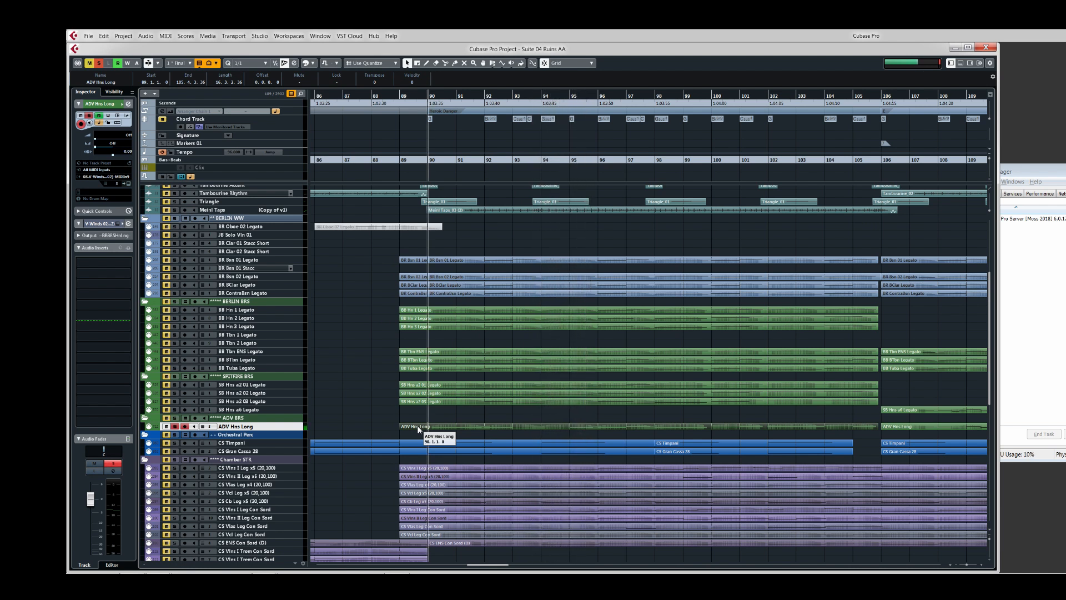
- Open all brass parts from BB Hn 1 Legato through ADV Hns Long together in the Key Editor, examine their notes, and close it
left_click_drag(387, 306, 436, 431)
key("Return")
key("shift+f")
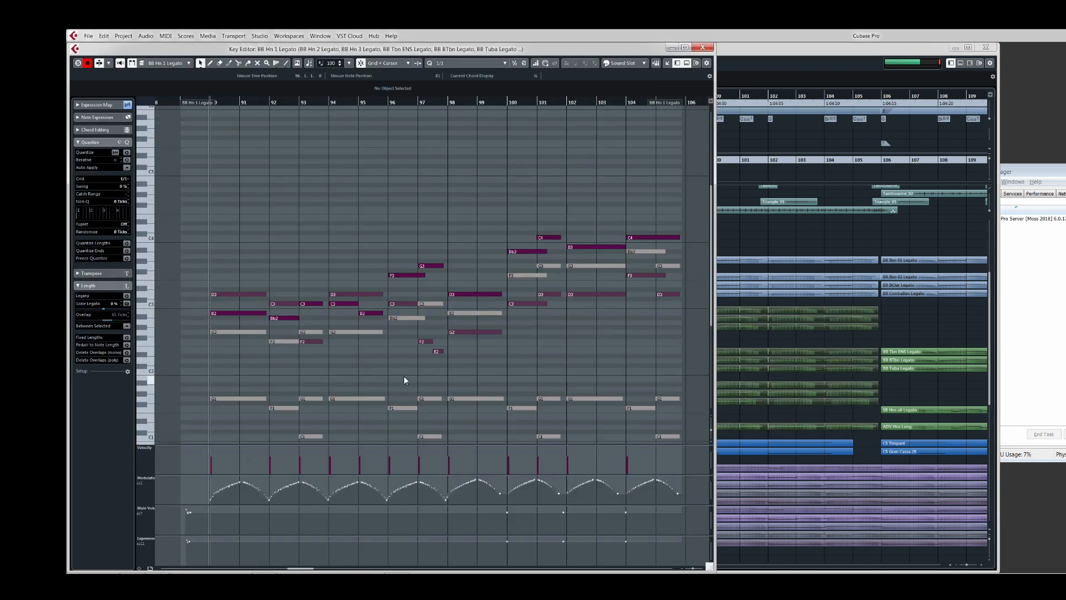
scroll(329, 379, "up", 5)
left_click_drag(345, 349, 734, 302)
scroll(595, 295, "down", 3)
left_click_drag(502, 312, 338, 312)
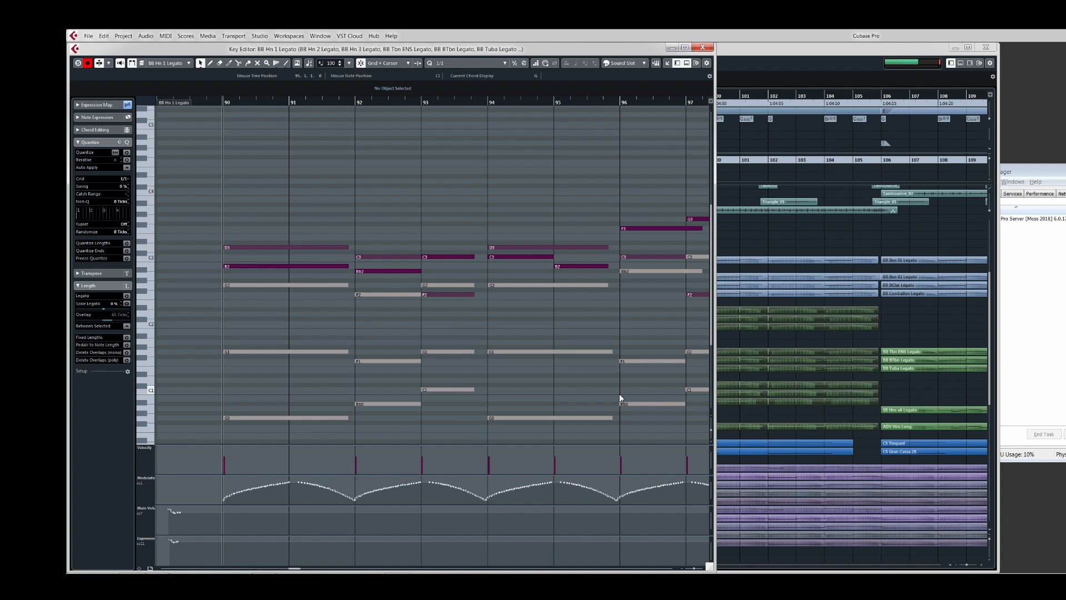
key("Escape")
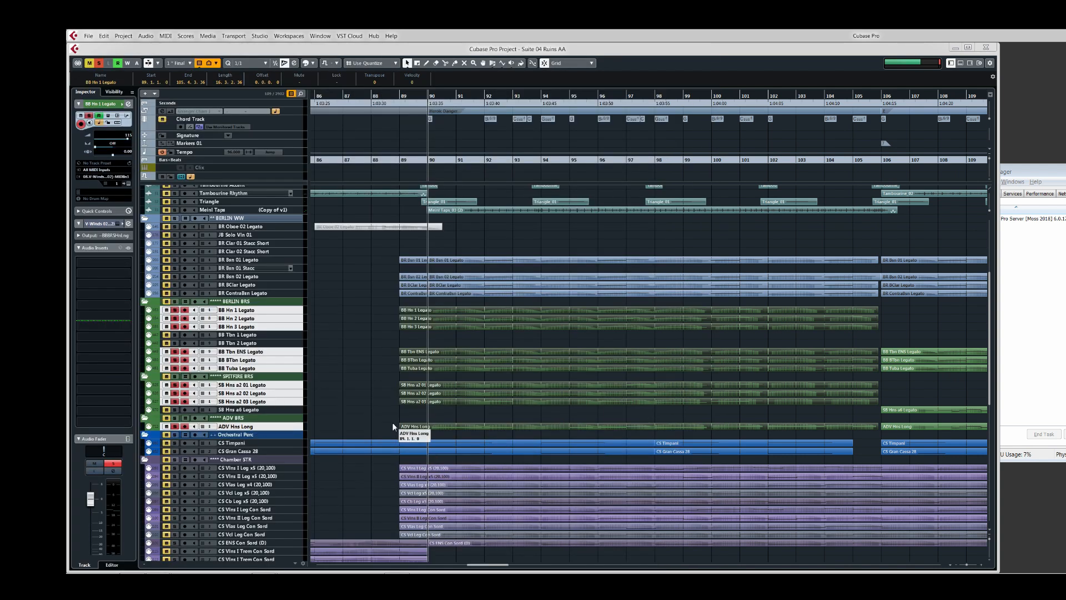
- Solo the BB Hn 1–3, SB Hns a2 01–03 and ADV Hns Long tracks together and play them back from bar 90
left_click(412, 427)
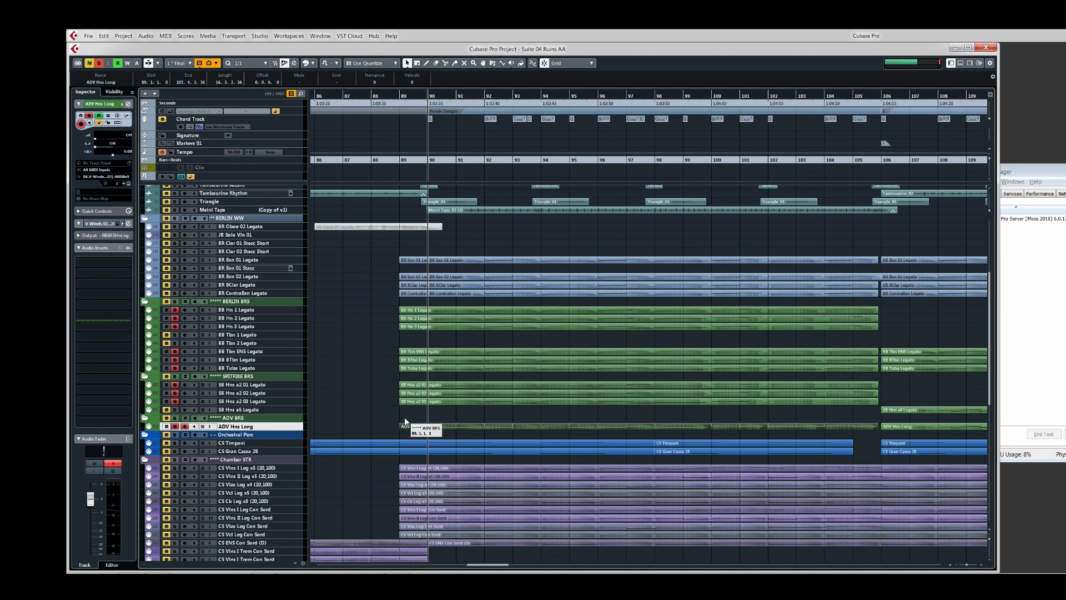
left_click_drag(388, 305, 408, 332)
left_click_drag(390, 375, 415, 428)
key("s")
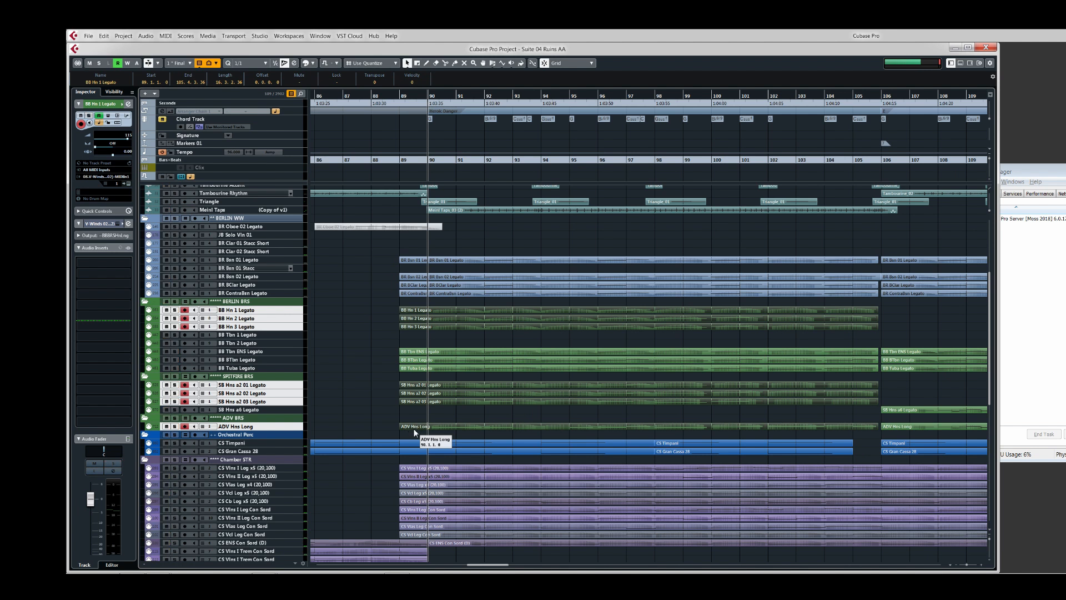
key("s")
key("space")
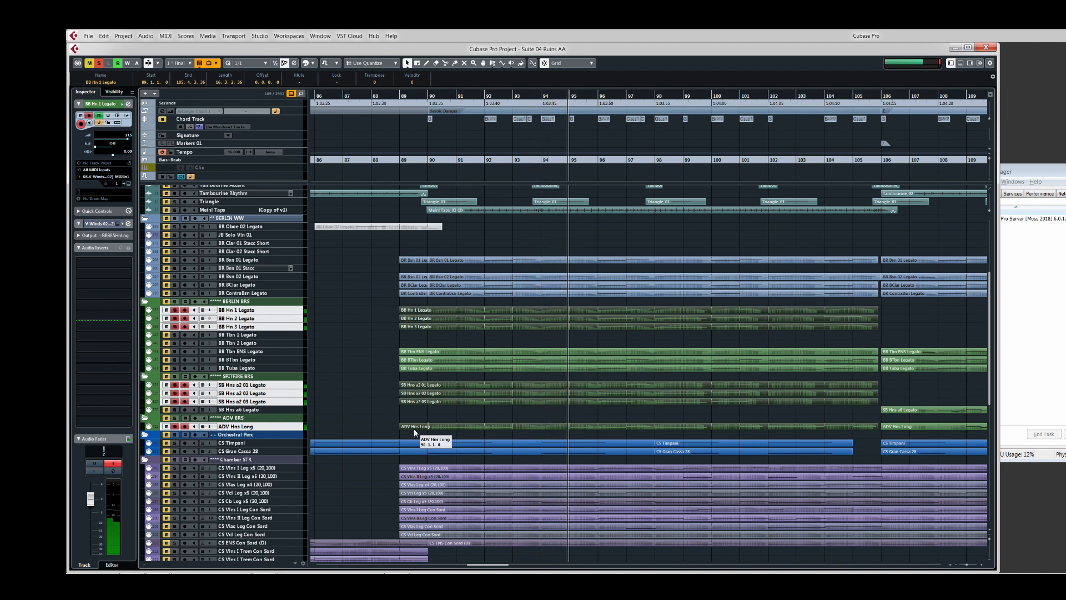
key("space")
- Open the combined horn parts in the Key Editor, examine their voicing and modulation curves across the bars, and close it
double_click(401, 312)
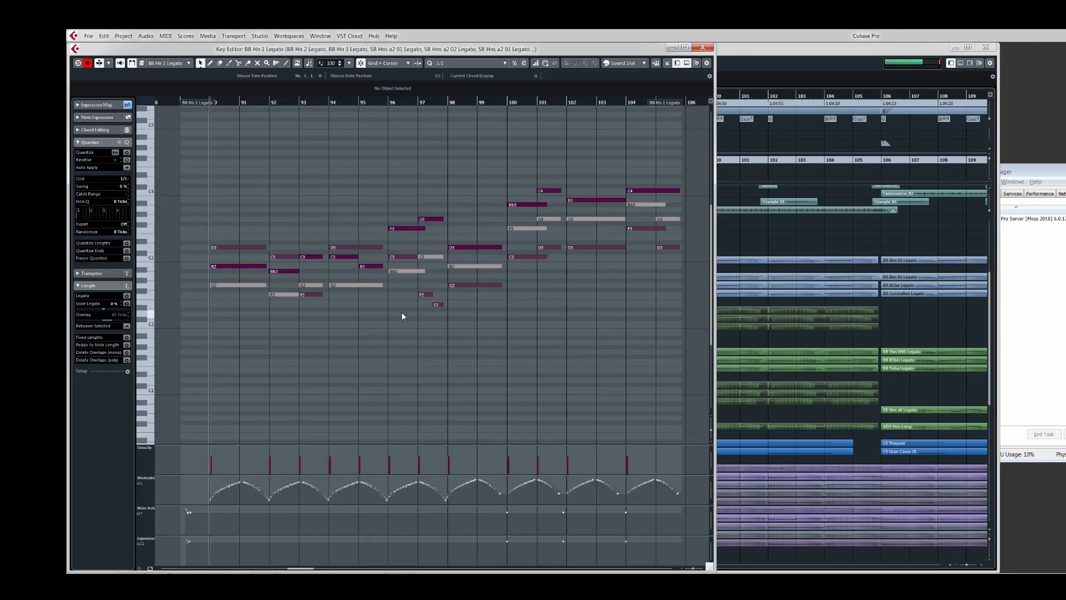
scroll(292, 493, "up", 3)
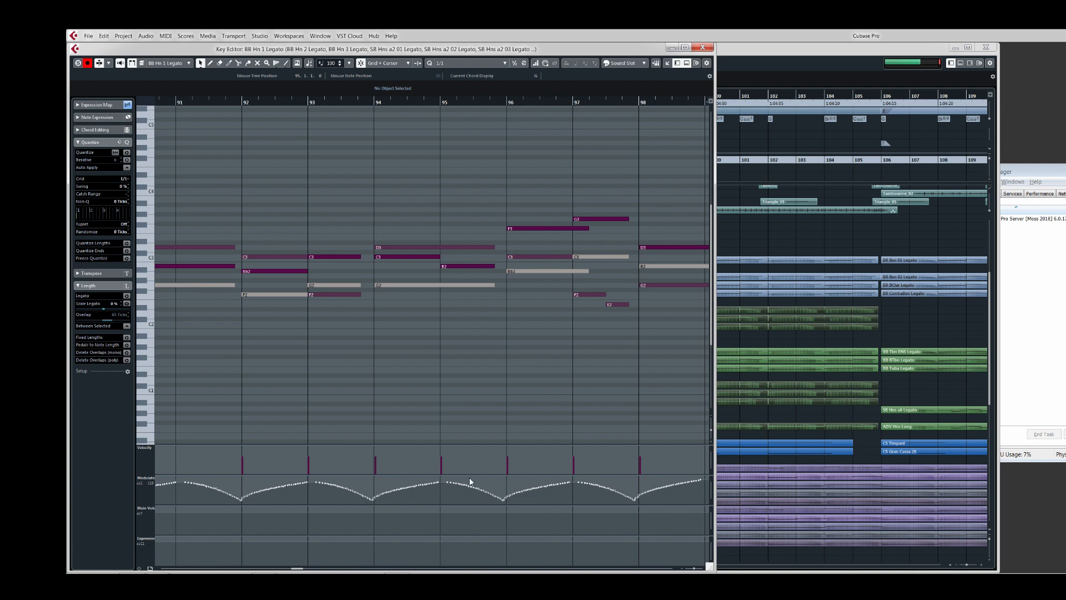
scroll(460, 512, "right", 3)
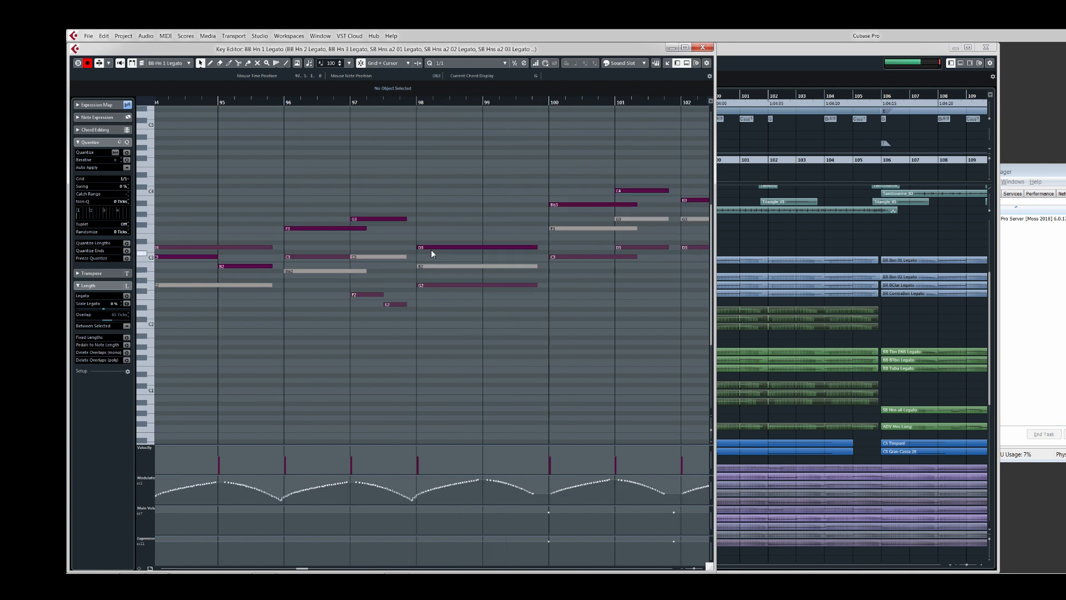
left_click(705, 50)
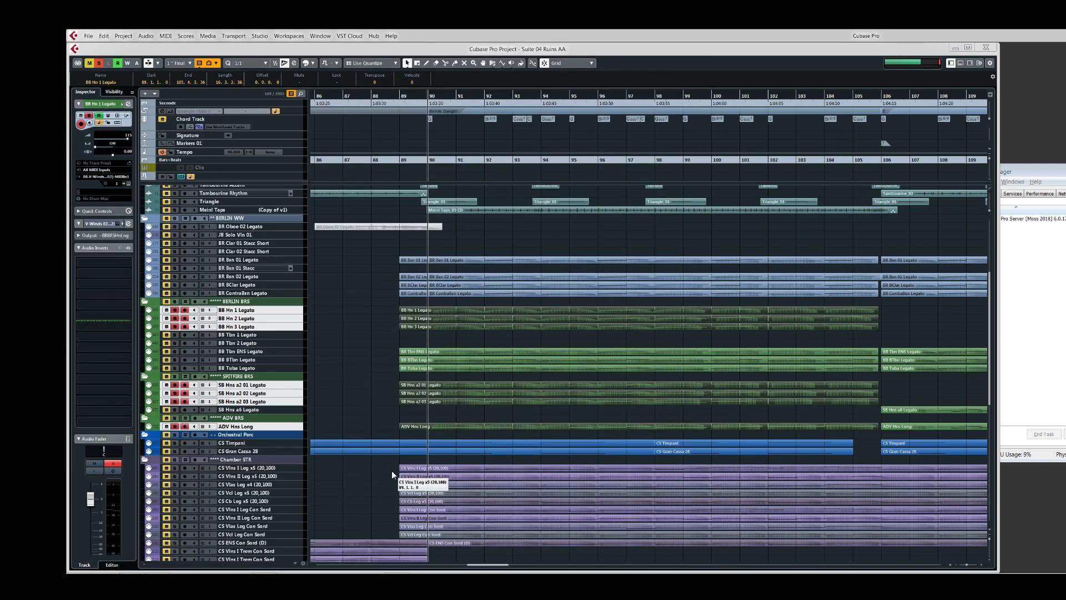
- Open the nine Chamber Strings legato and Leg Con Sord parts in the Key Editor and examine their notes from bar 90
left_click_drag(407, 464, 411, 538)
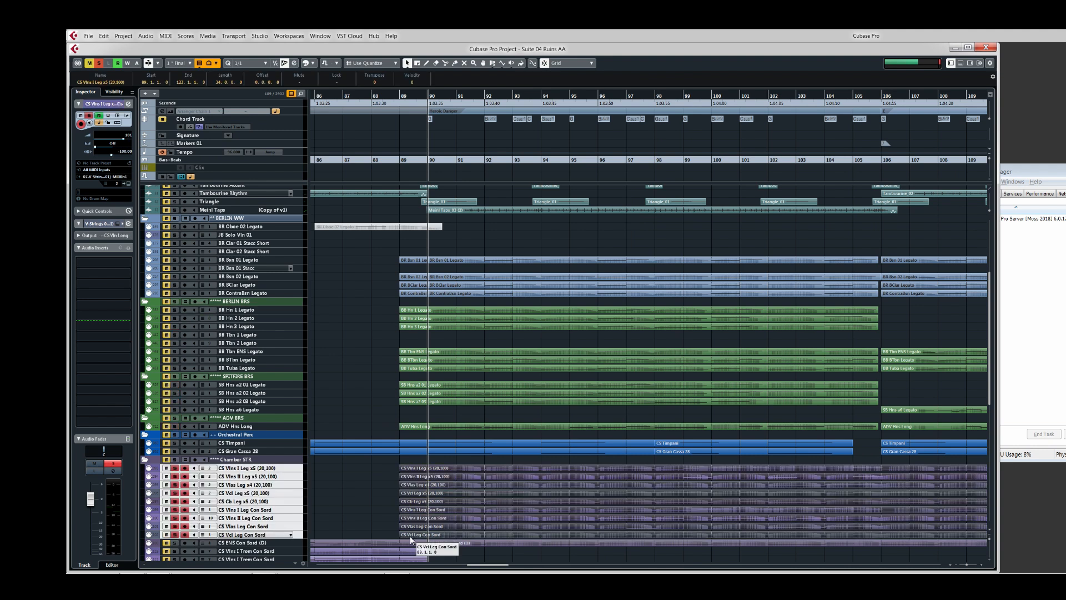
double_click(410, 535)
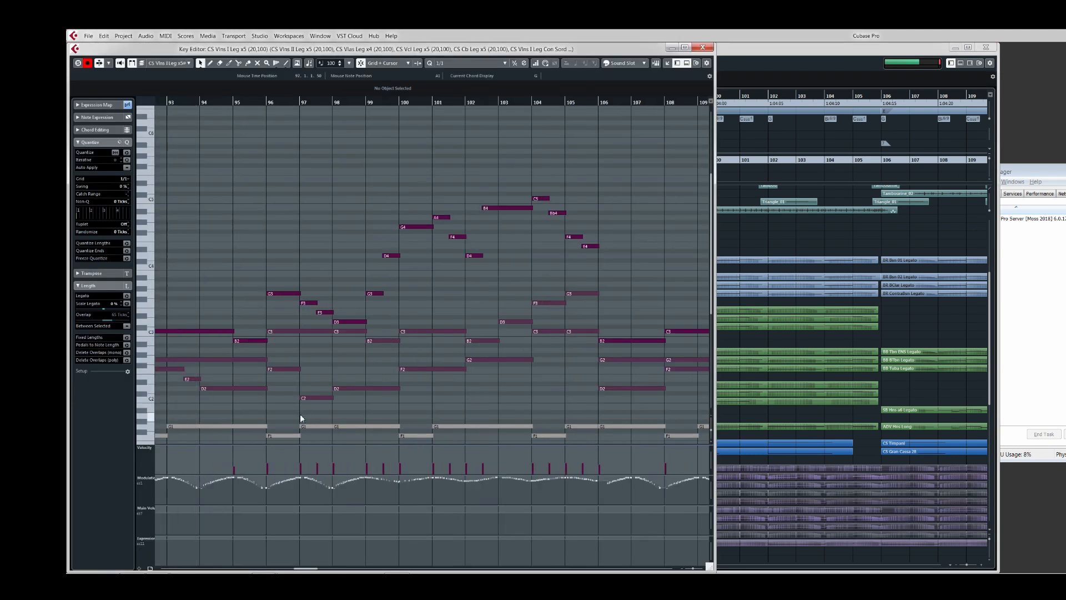
left_click_drag(270, 411, 458, 350)
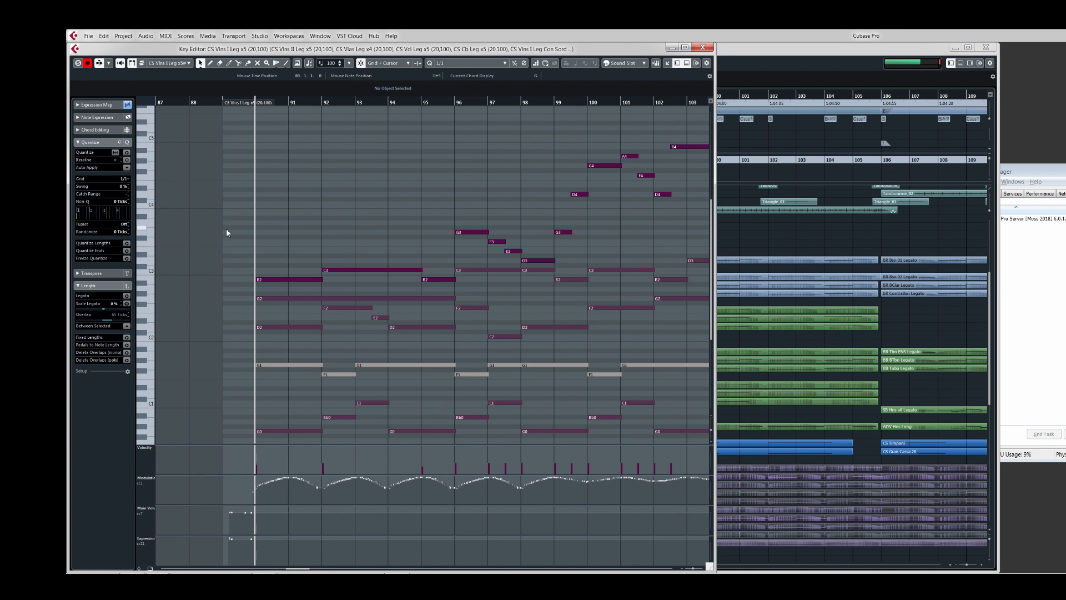
- Solo the Key Editor, play the Chamber Strings parts back from bar 90, and close the editor
left_click(77, 64)
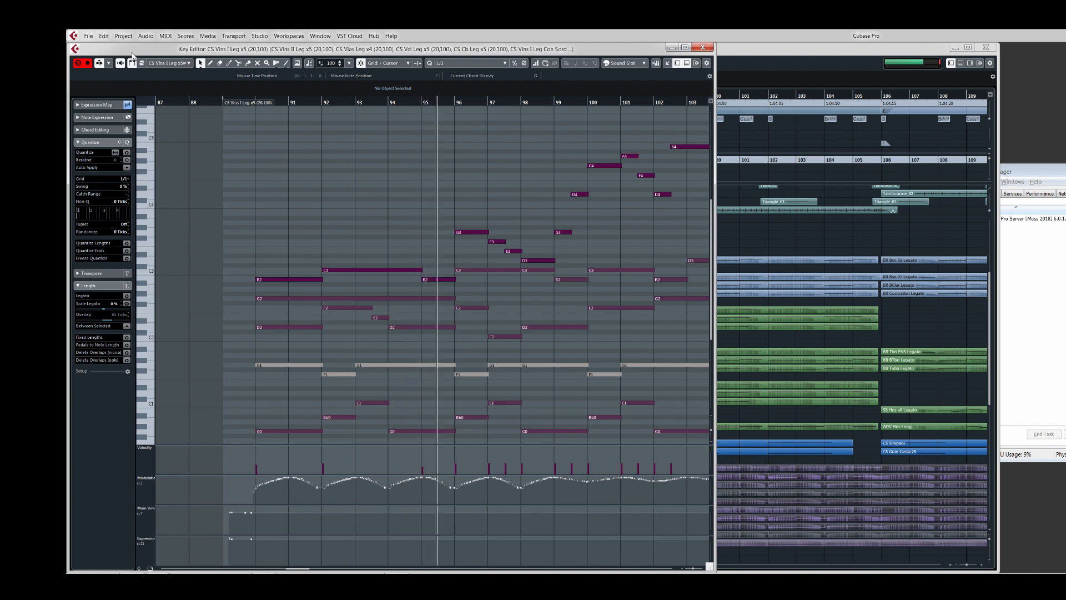
key("space")
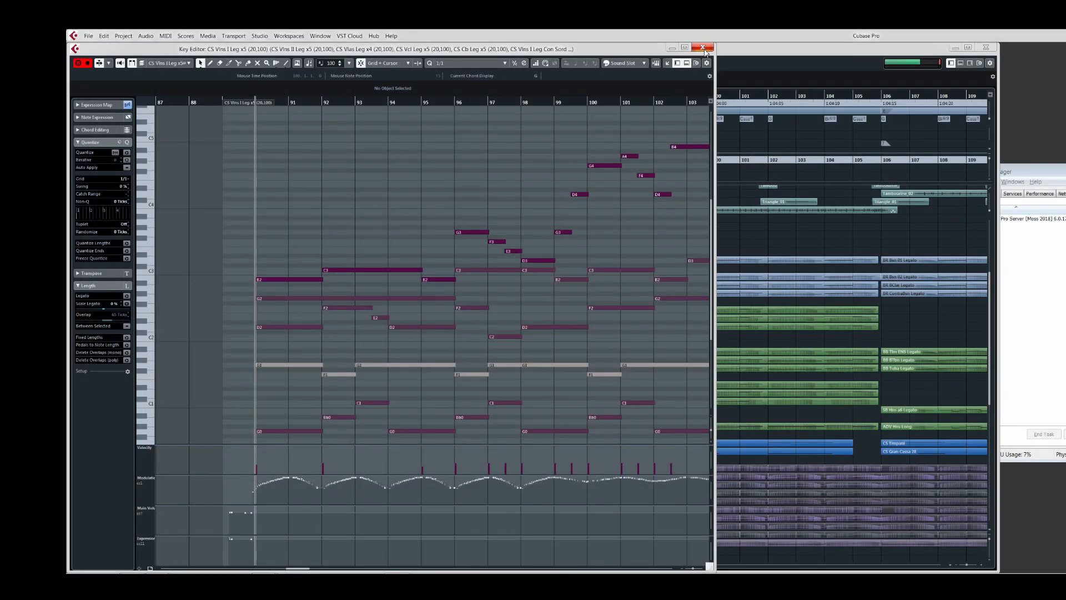
left_click(704, 48)
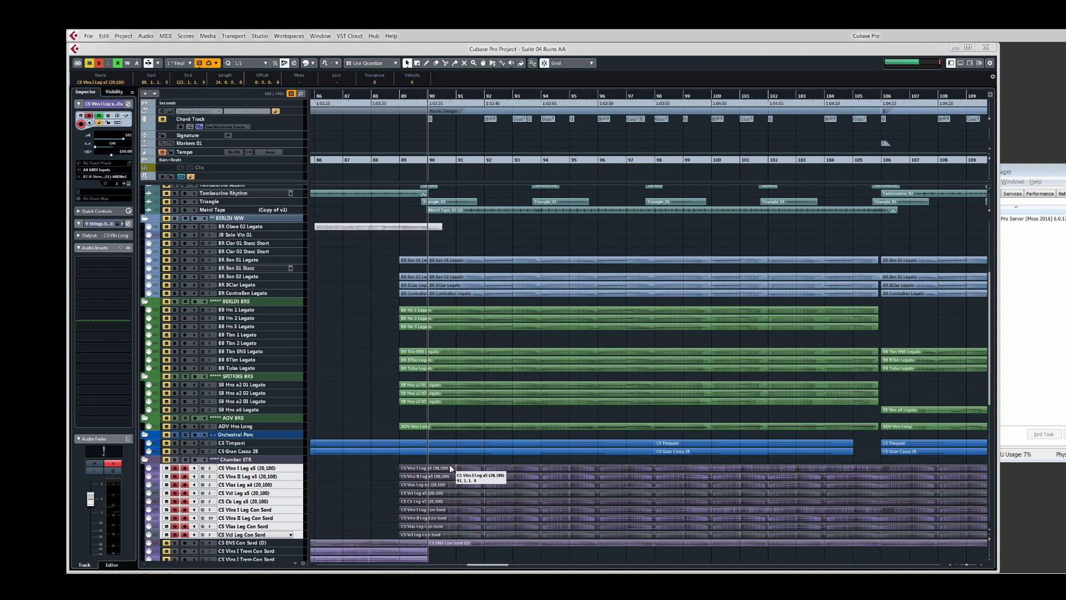
- Solo the five CSS Sus tracks, from CSS Vlns I Sus to CSS Cb Sus (8va), and play them back from bar 90
scroll(462, 449, "down", 10)
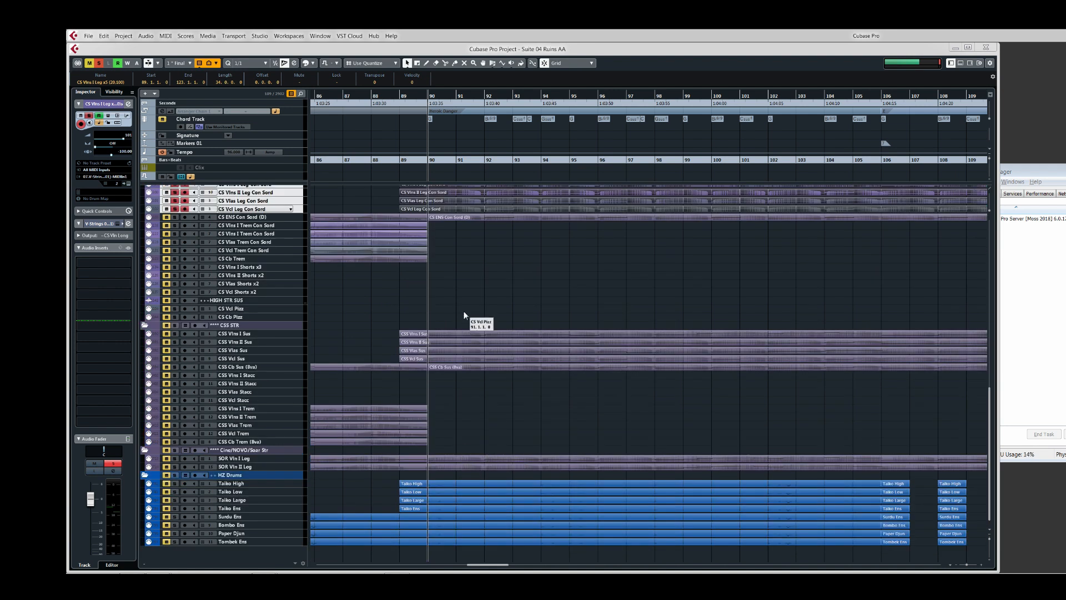
scroll(484, 450, "up", 5)
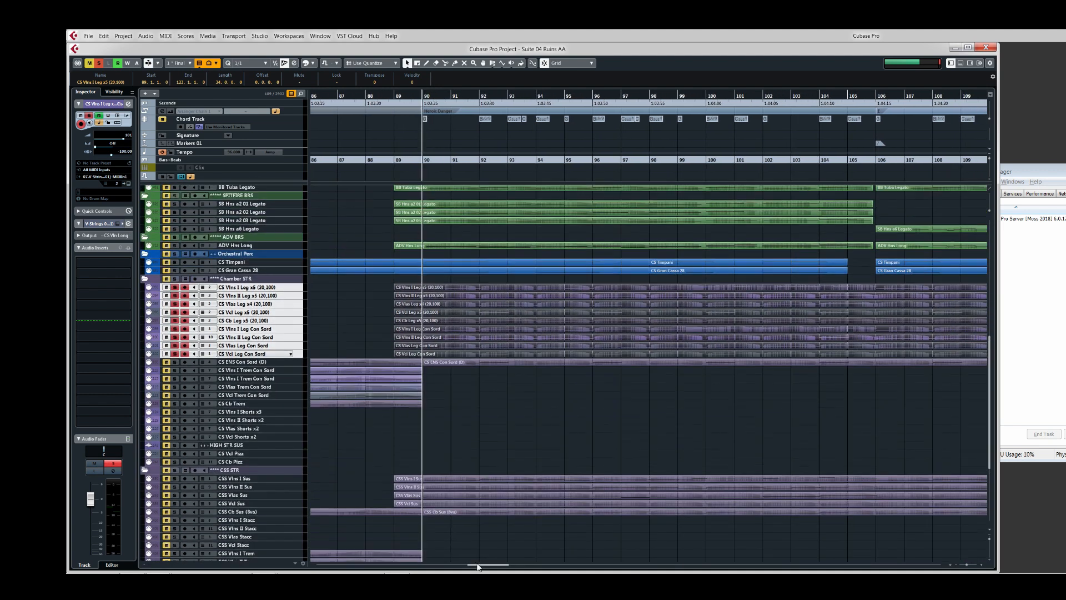
left_click(478, 488)
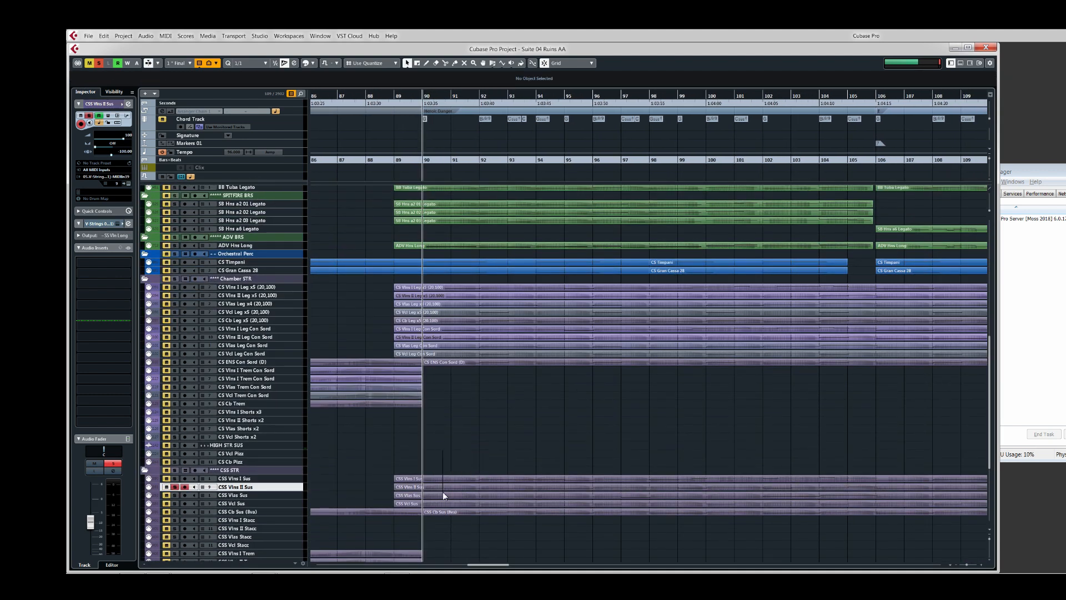
left_click_drag(445, 503, 450, 515)
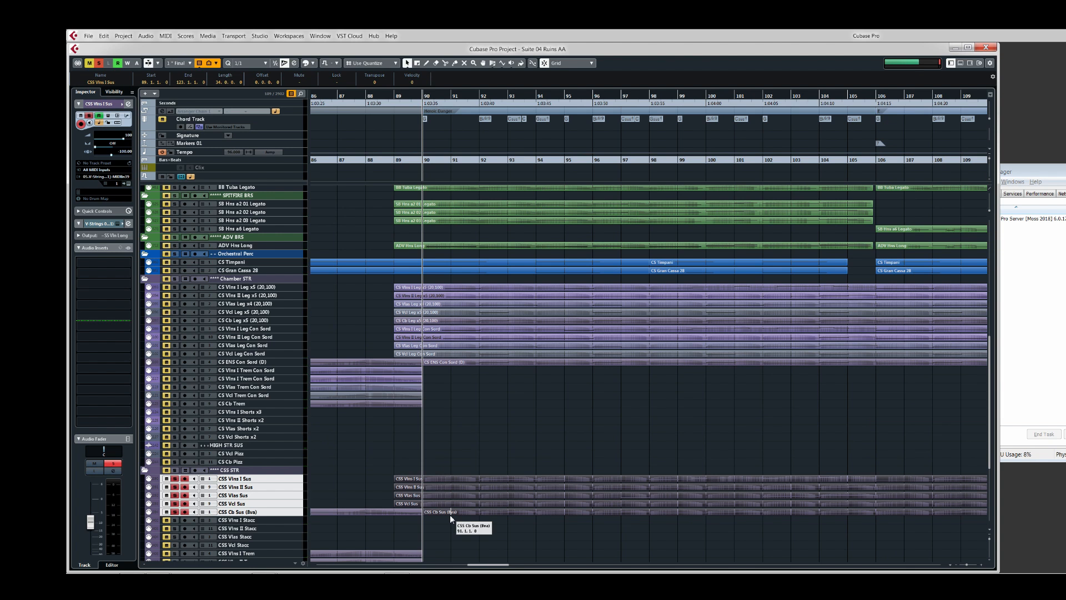
key("space")
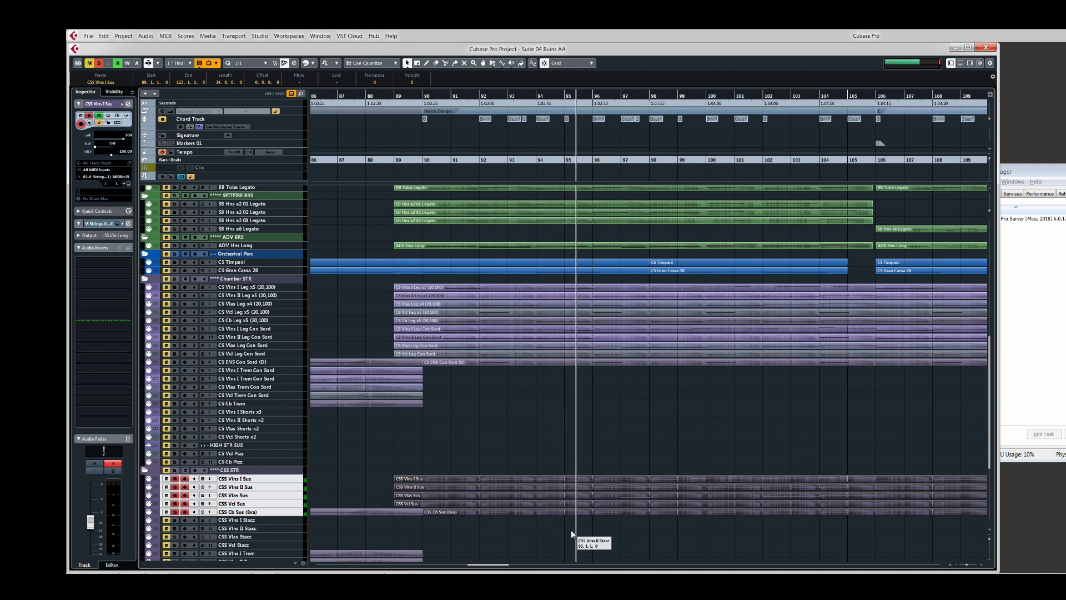
key("space")
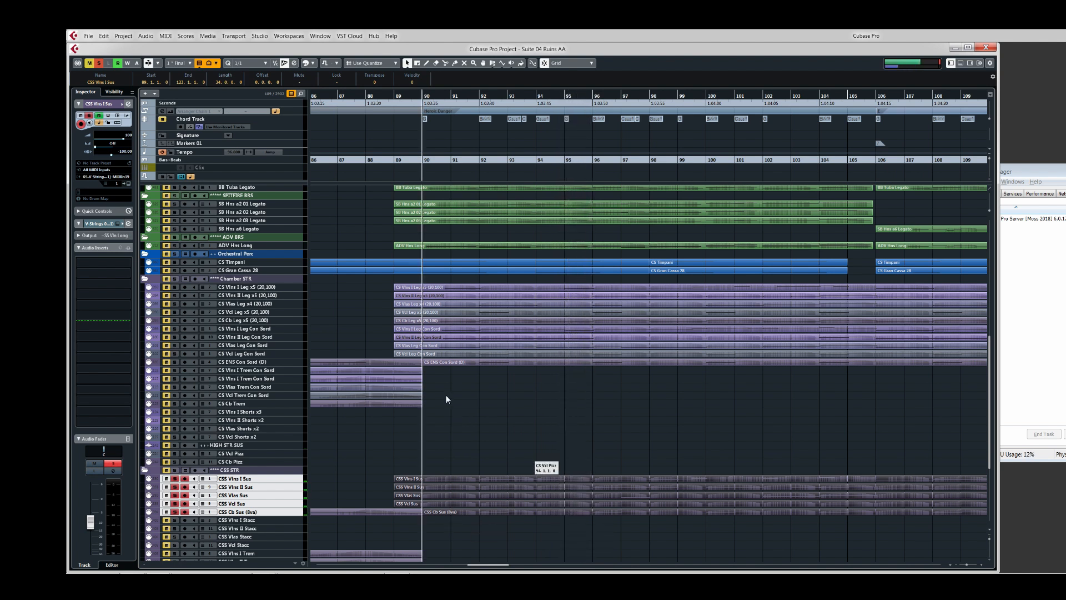
- Solo the five CS Leg (20,100) tracks and play them from bar 90, first alone and again with the five CSS Sus tracks added
left_click(463, 282)
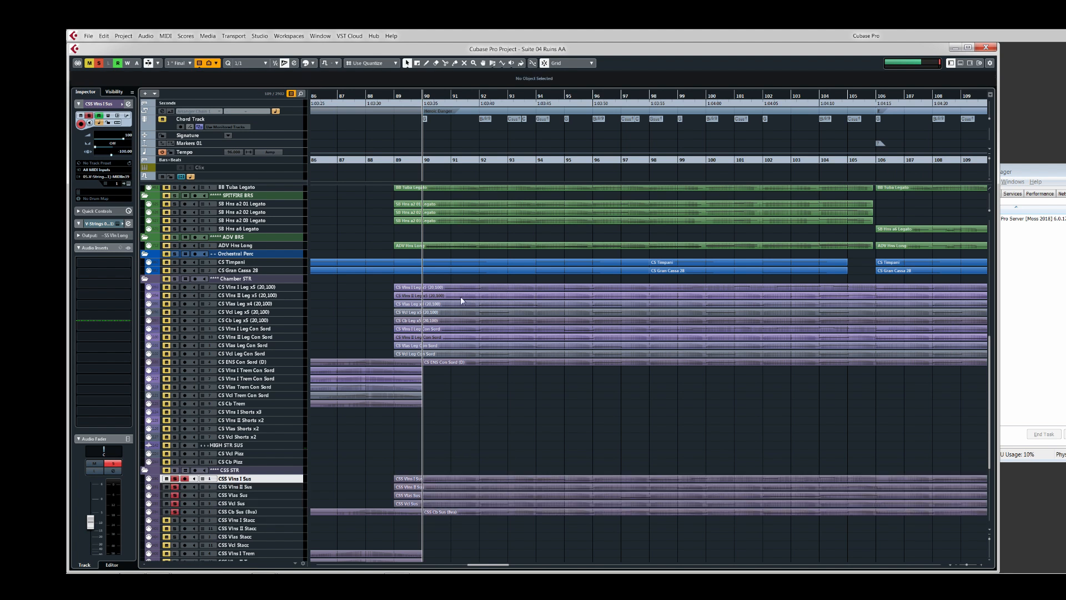
left_click(463, 323)
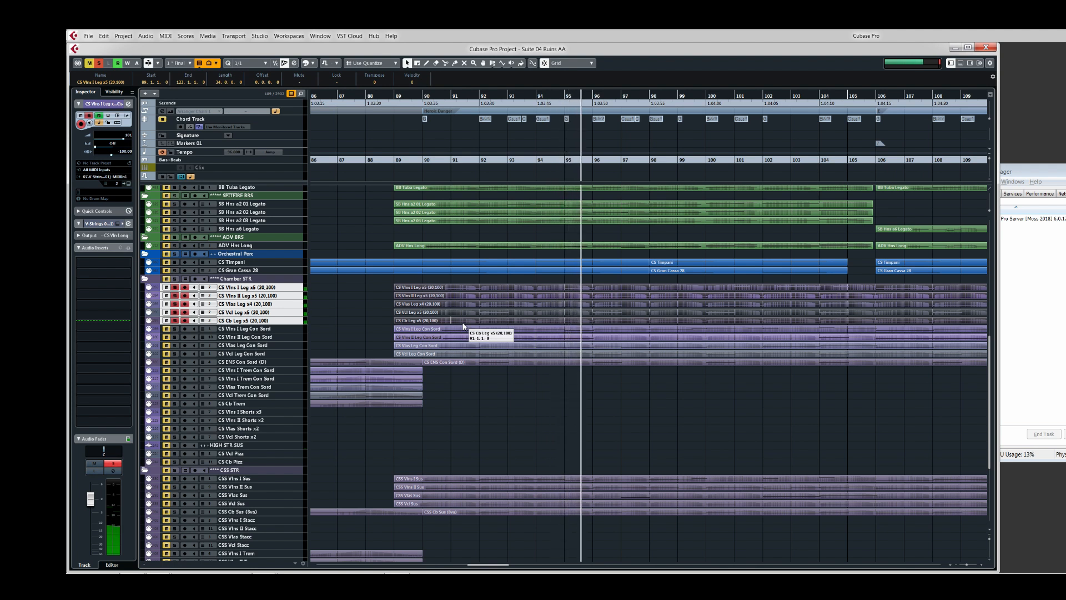
key("space")
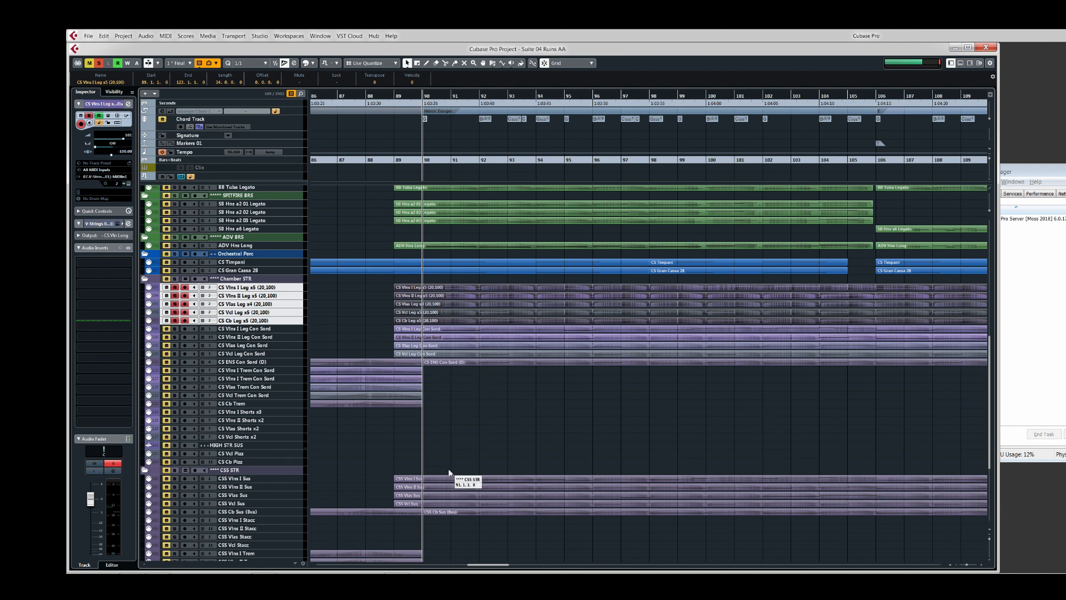
left_click_drag(449, 465, 464, 528)
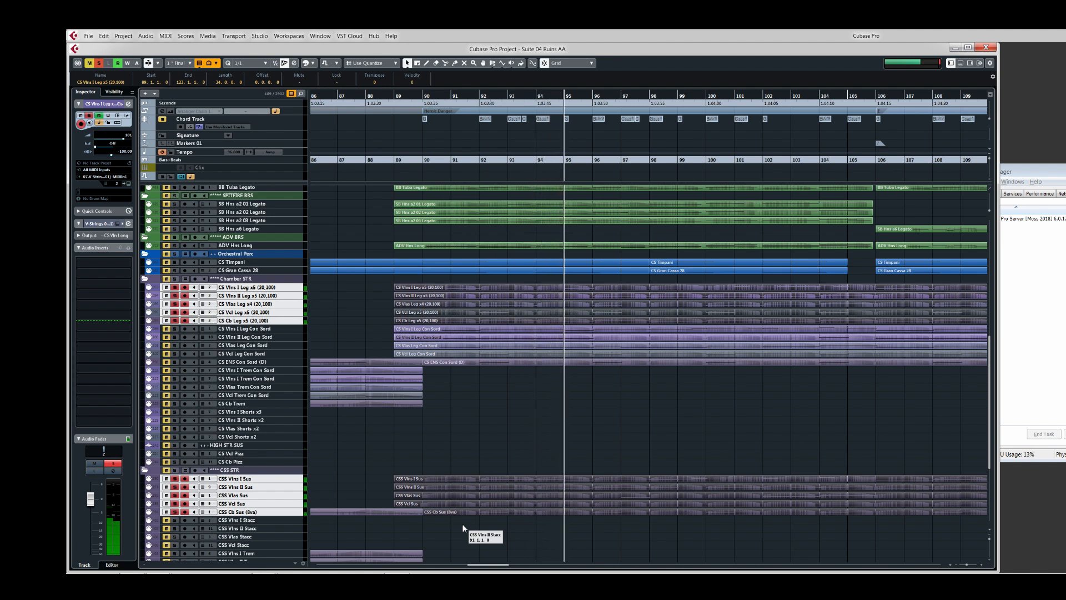
key("space")
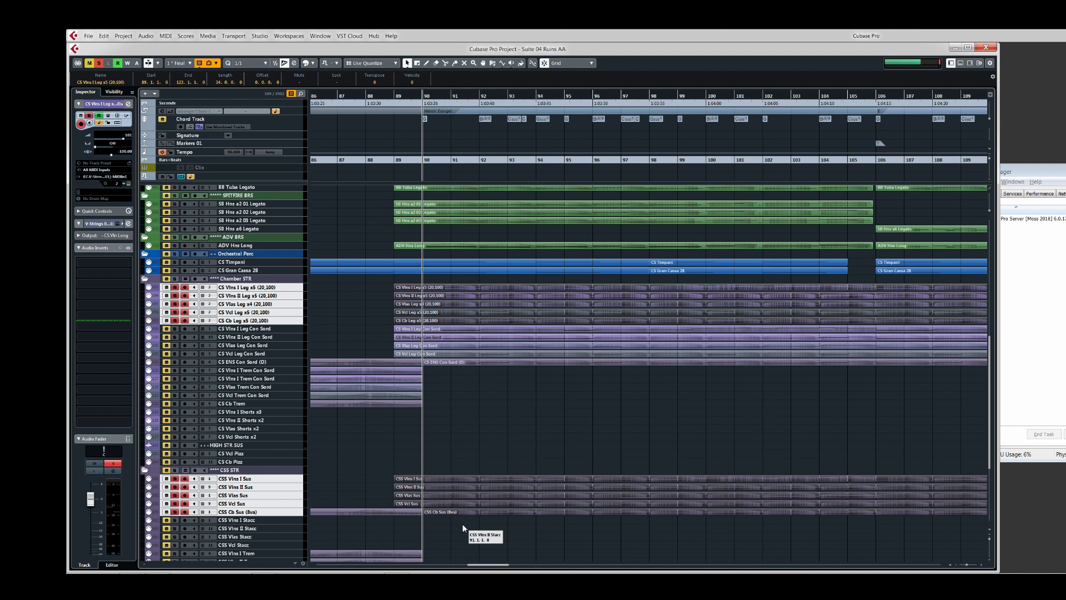
- Solo only the four CS Leg Con Sord tracks and CS ENS Con Sord (D), and play them back from bar 90
left_click(480, 329)
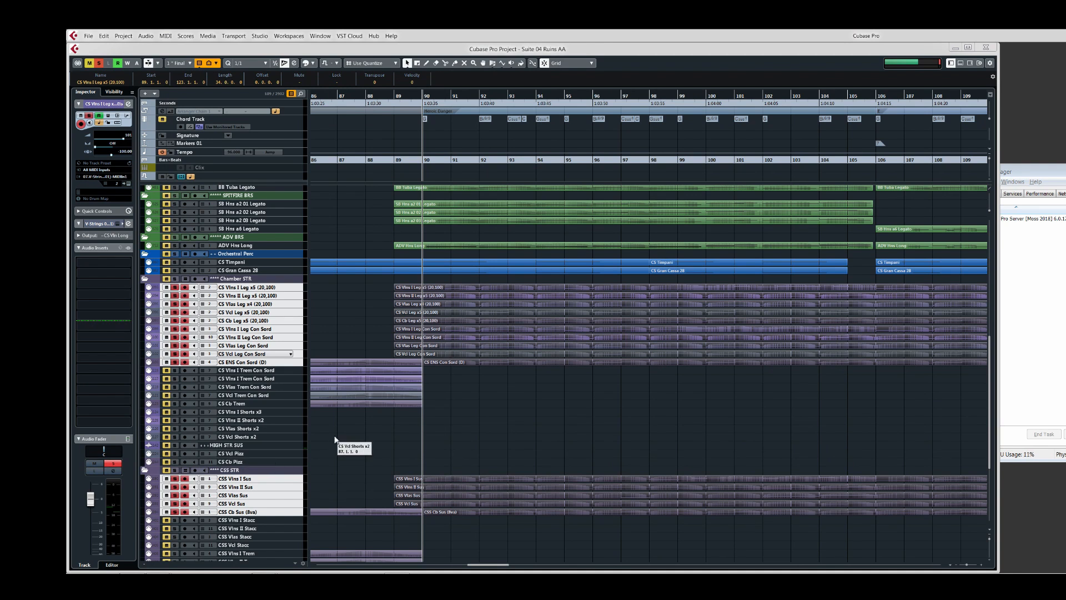
left_click_drag(440, 385, 456, 329)
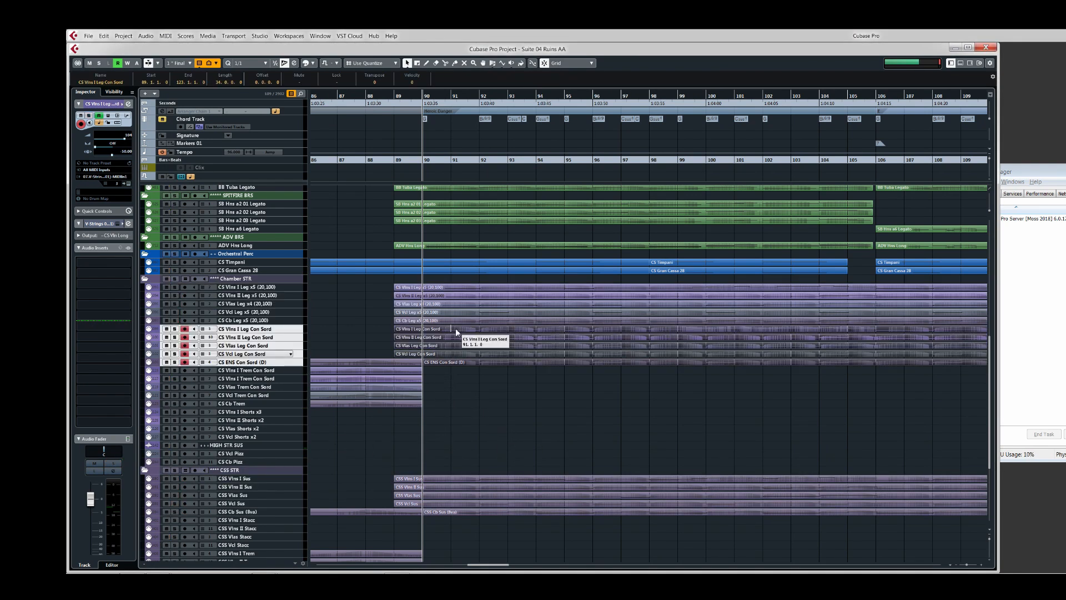
key("s")
key("space")
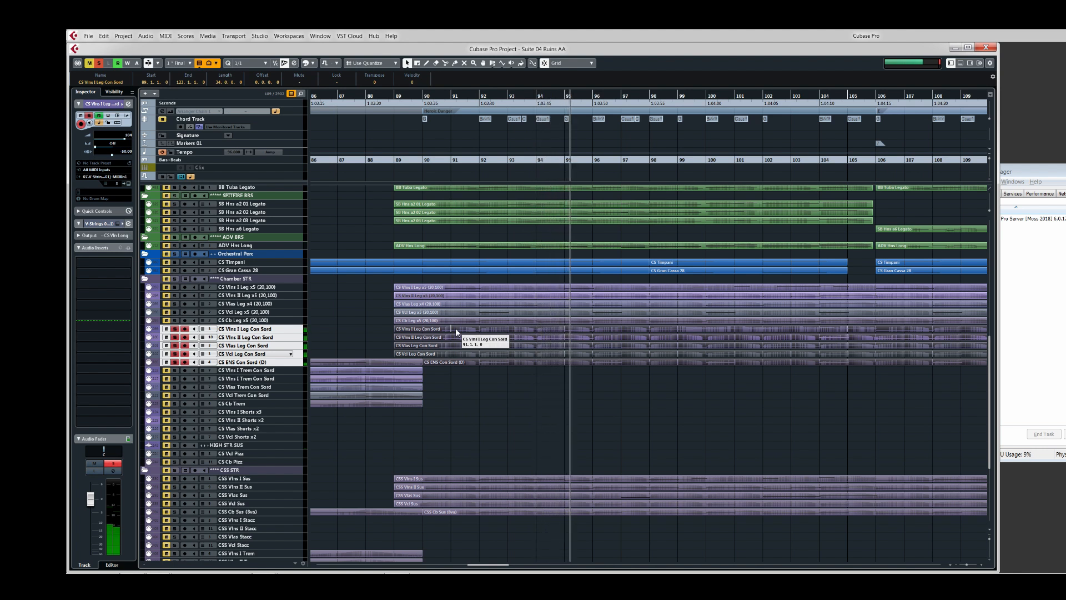
key("space")
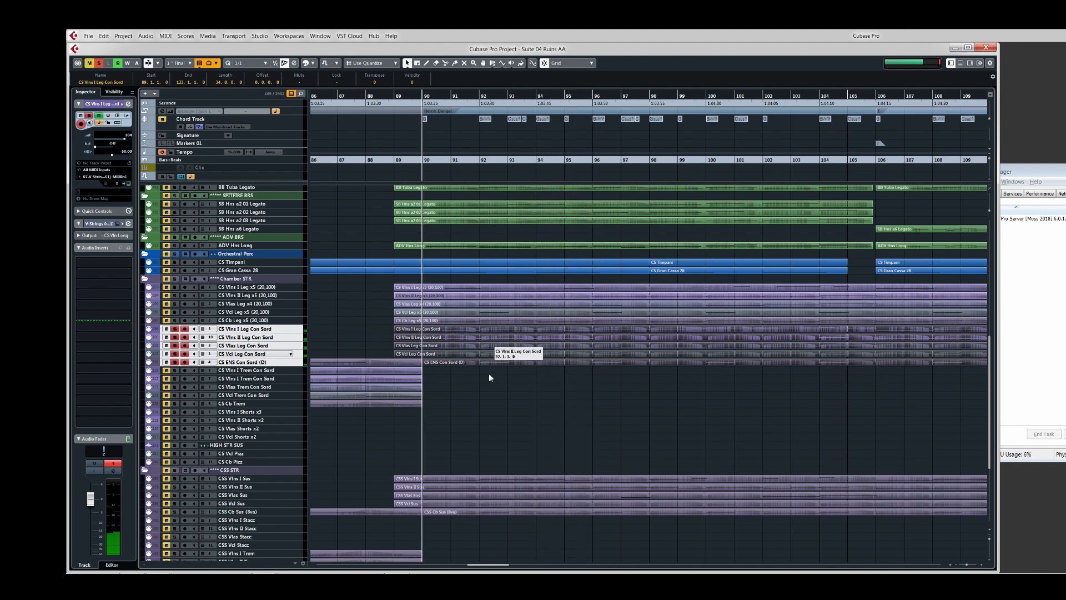
- Solo all the Chamber Strings legato, Con Sord and CSS Sus tracks together and play them back from bar 90
left_click_drag(487, 281, 492, 525)
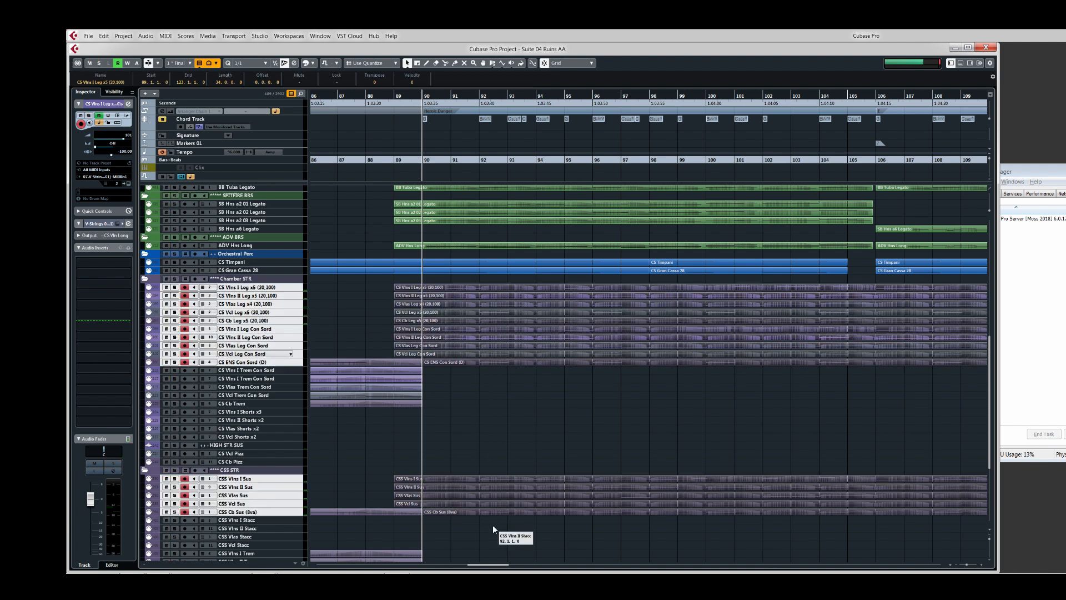
key("s")
key("space")
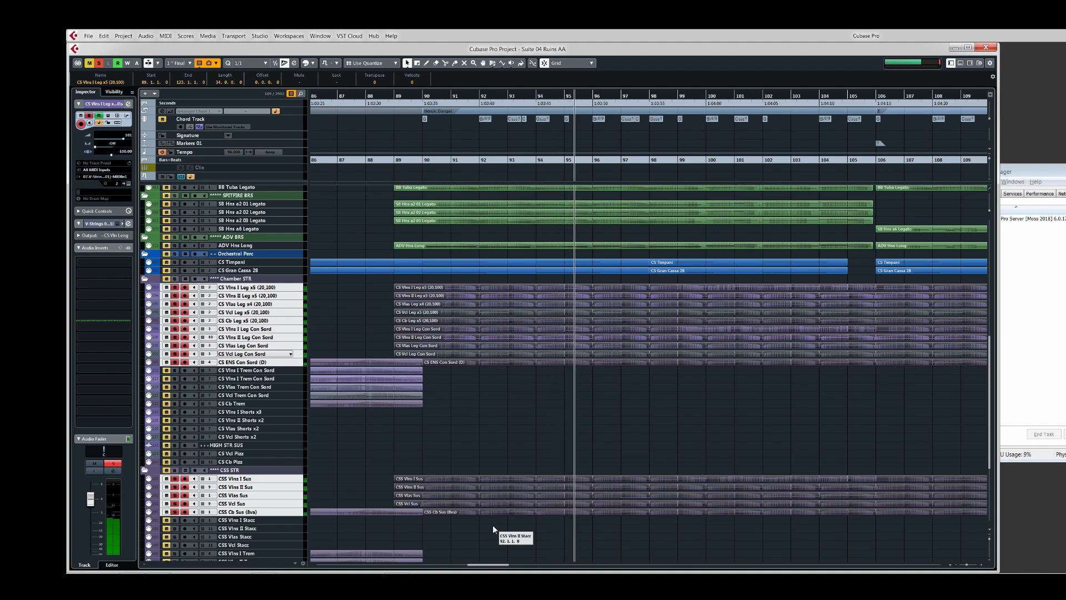
key("space")
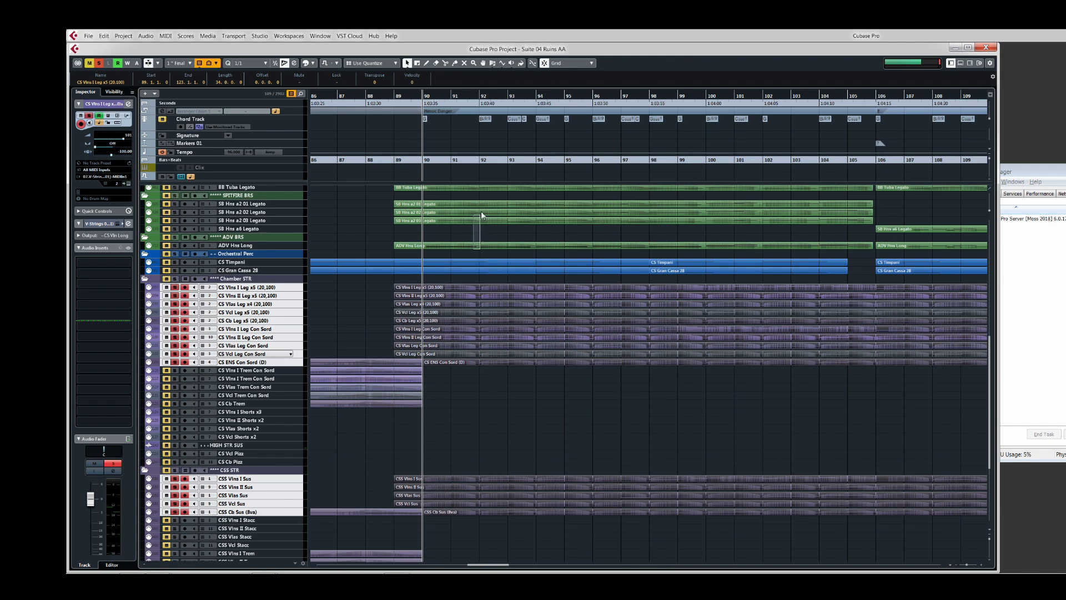
- Solo BB Tbn ENS, BB BTbn and BB Tuba Legato, play them from bar 90 while examining their notes in the Key Editor, and close it
scroll(477, 231, "up", 5)
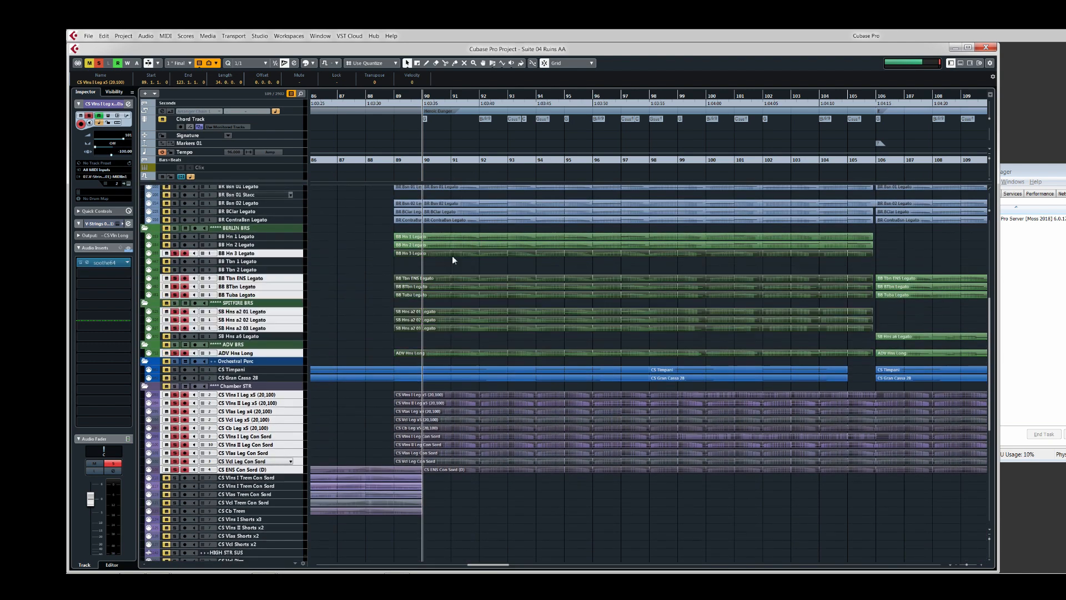
left_click_drag(452, 257, 458, 302)
key("shift+s")
key("s")
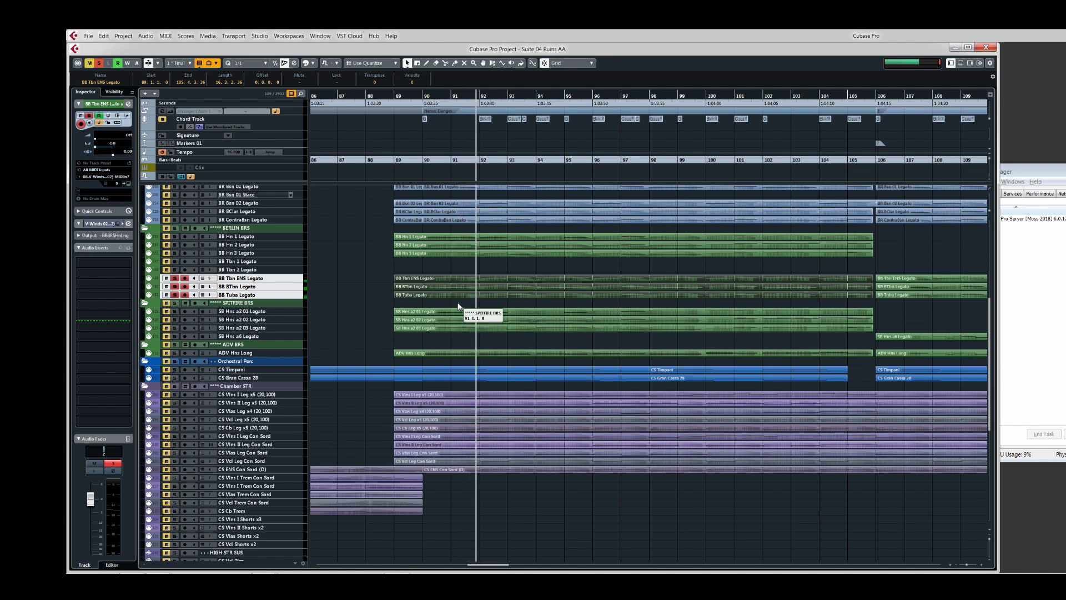
key("Return")
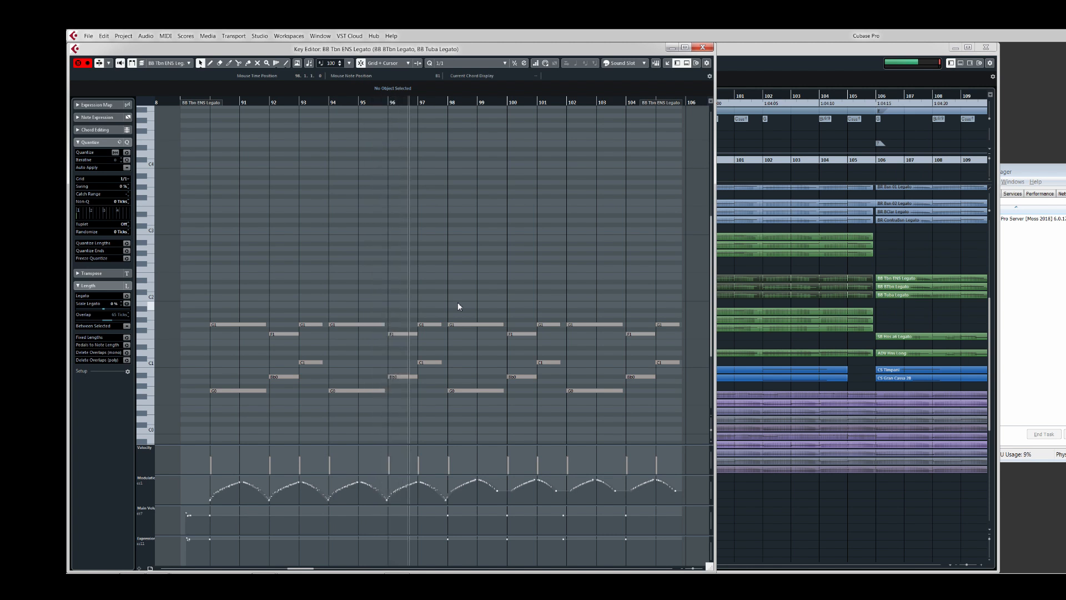
key("space")
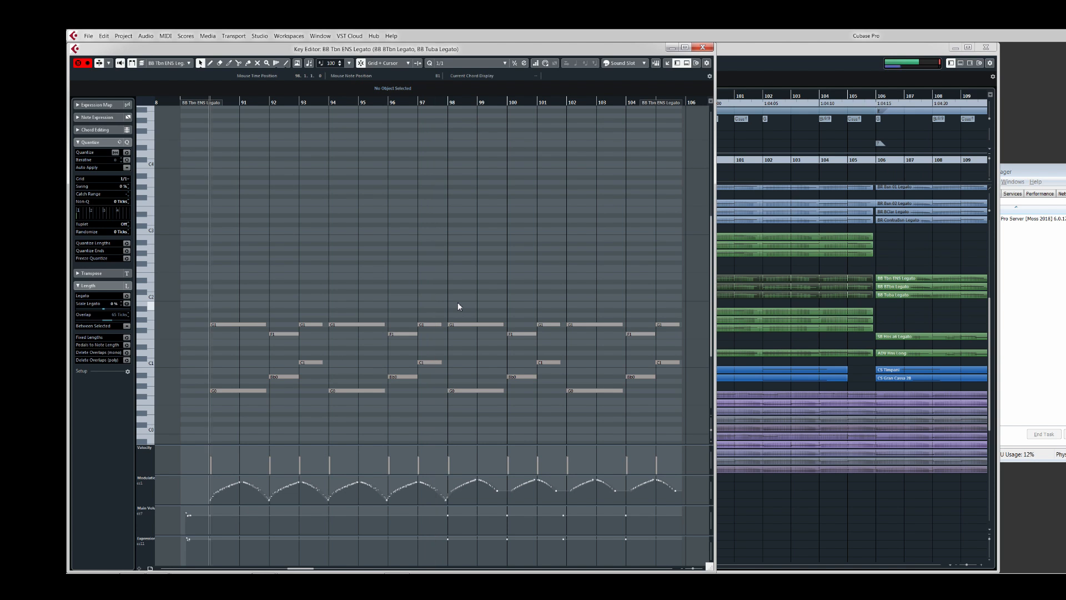
left_click(704, 48)
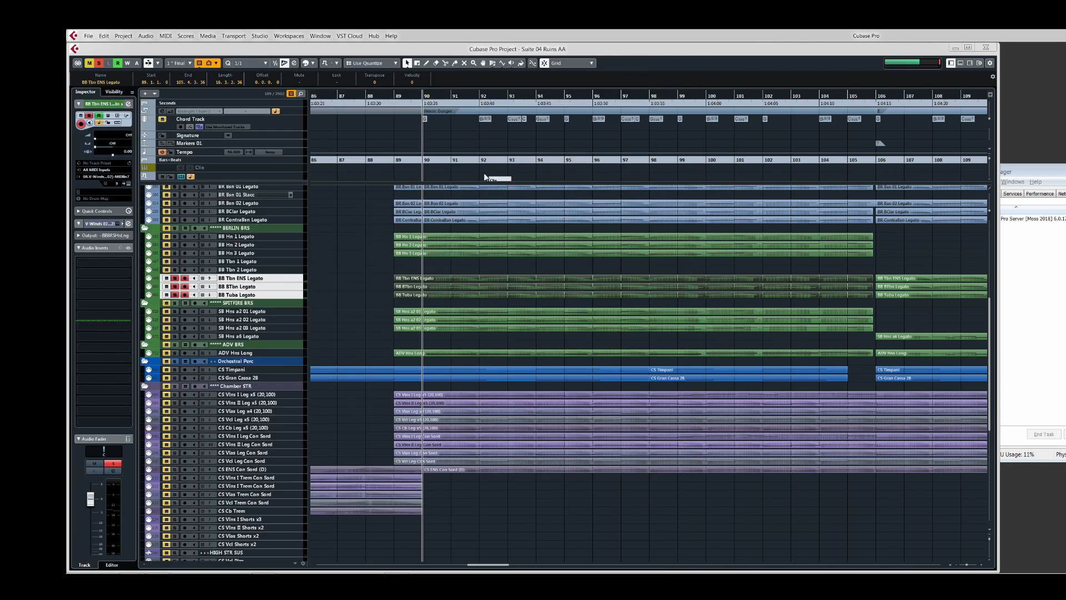
- Solo the BR Bsn 01, Bsn 02, BClar and ContraBsn Legato parts, examine and play them in the Key Editor, and close it
mouse_move(458, 232)
left_mouse_down()
mouse_move(469, 182)
mouse_move(467, 221)
left_mouse_up()
left_click_drag(463, 259, 462, 257)
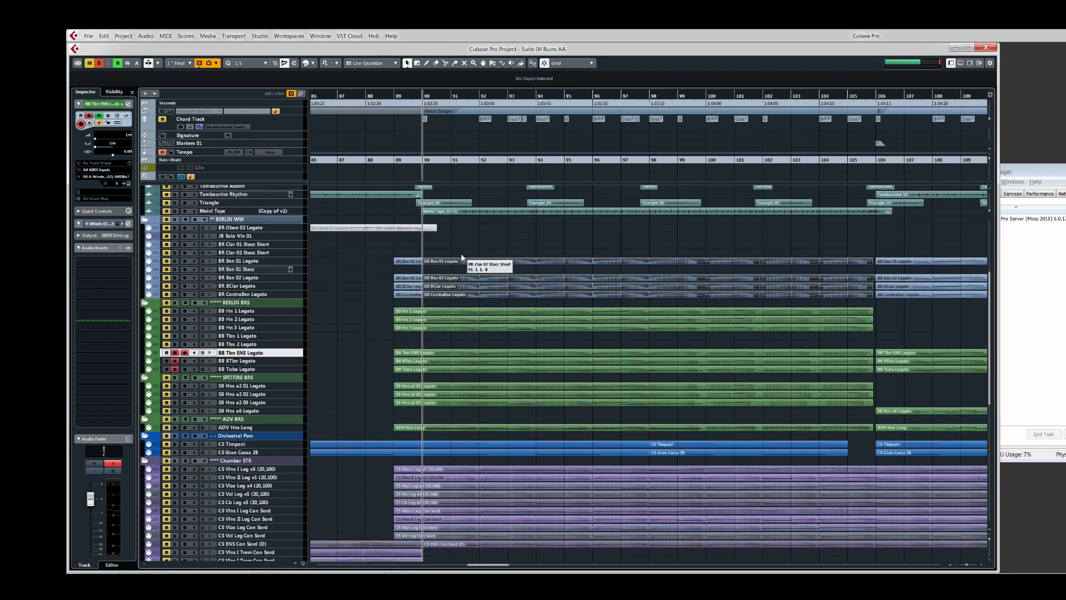
key("s")
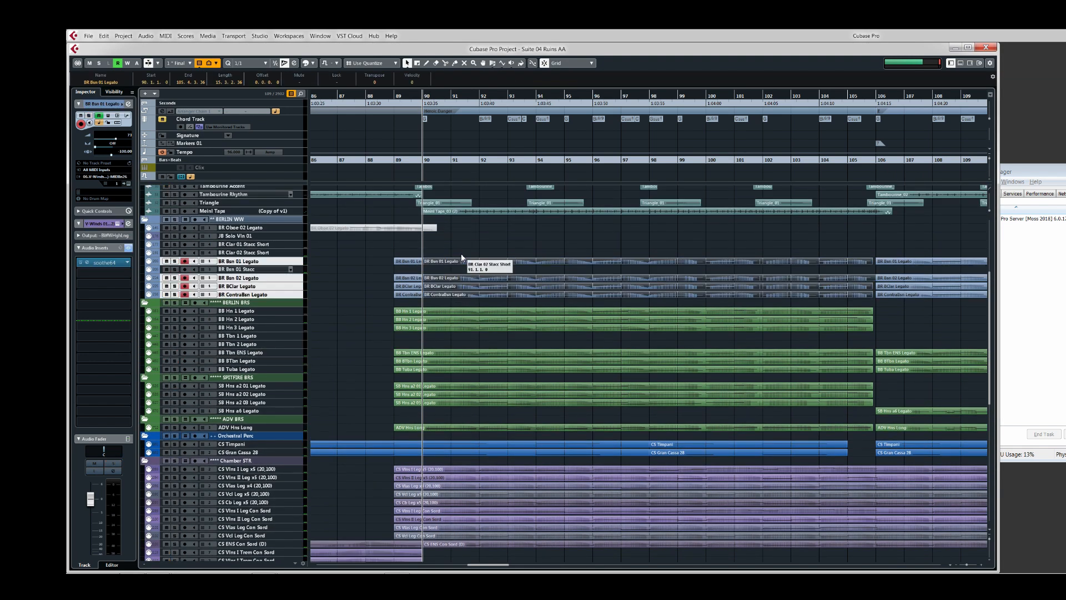
key("Return")
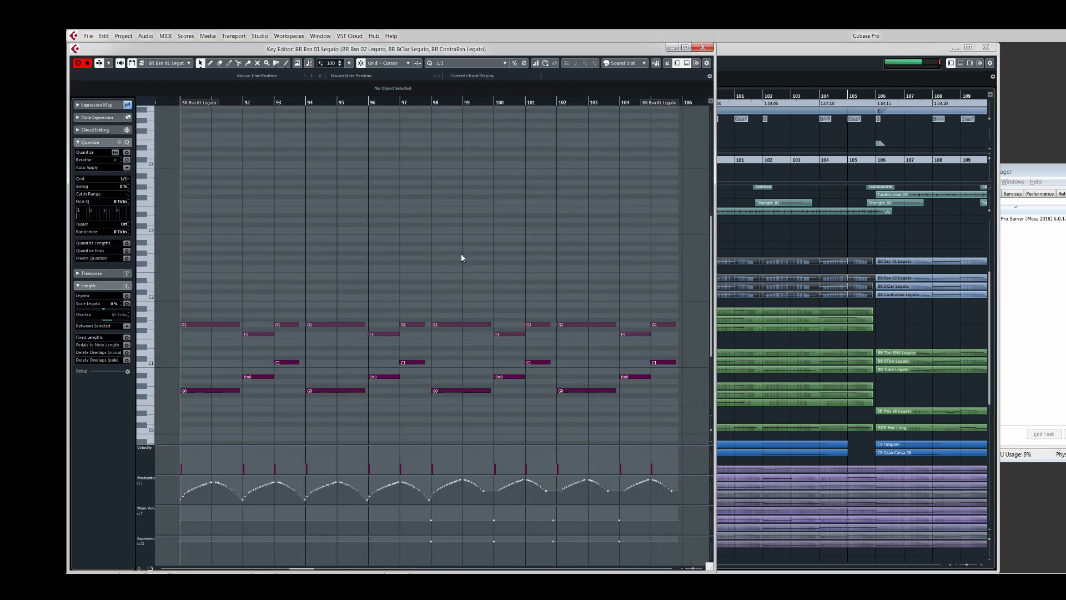
key("space")
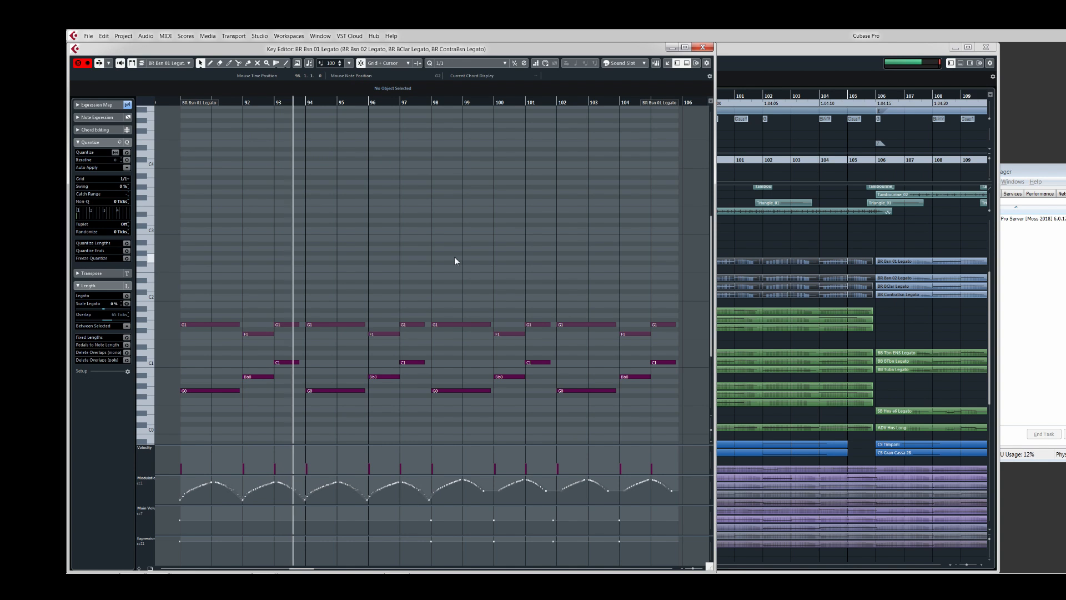
key("space")
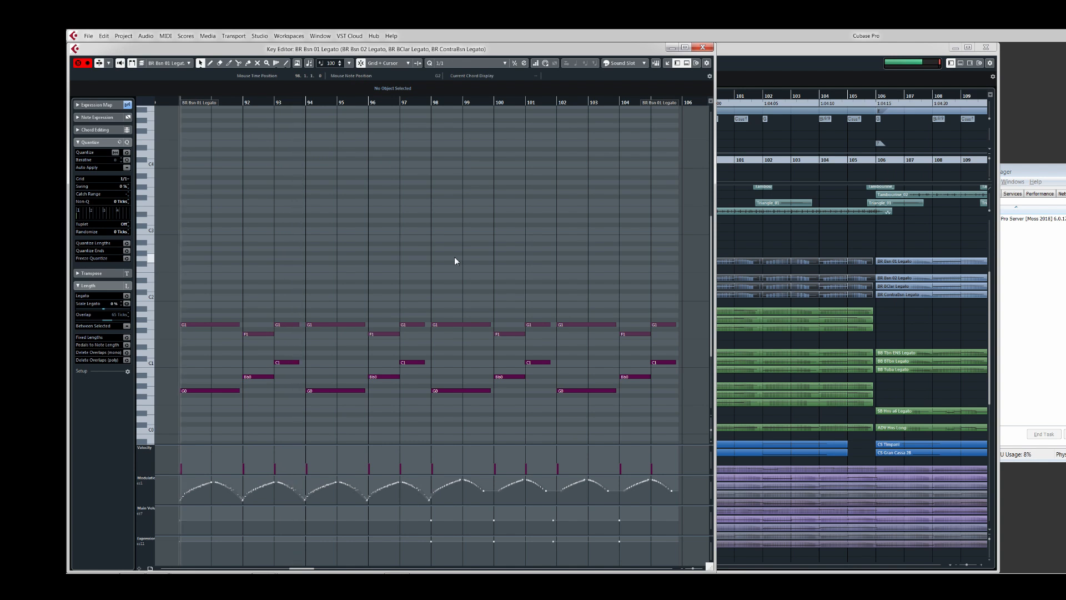
left_click(703, 48)
- Add the BB Tbn ENS, BTbn and Tuba Legato parts to the soloed low woodwinds and play them together from bar 90
left_click_drag(455, 344, 465, 380)
key("s")
key("s")
key("s")
key("s")
key("space")
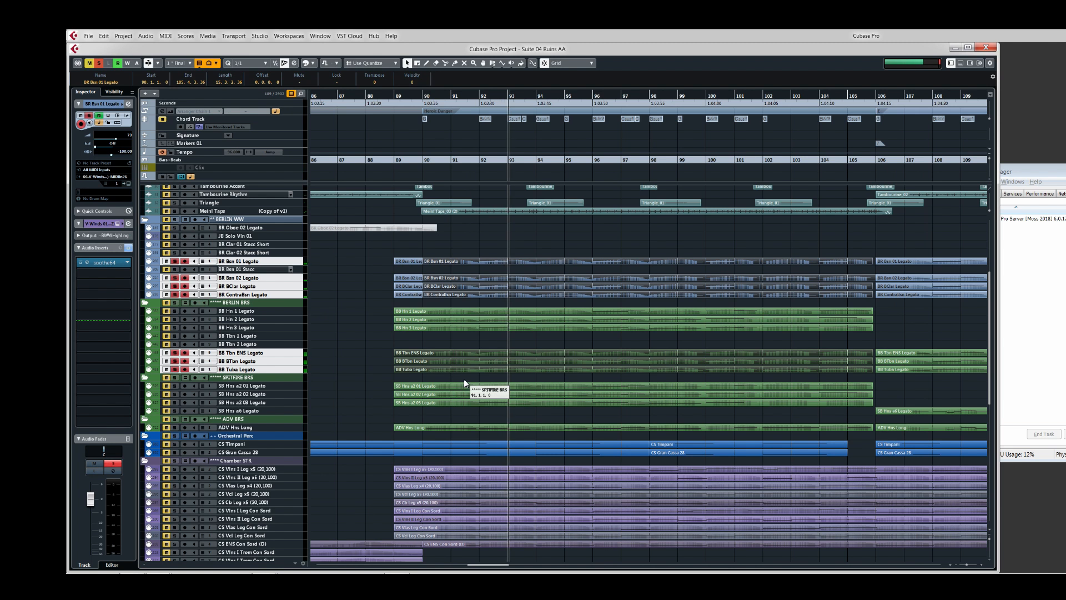
key("space")
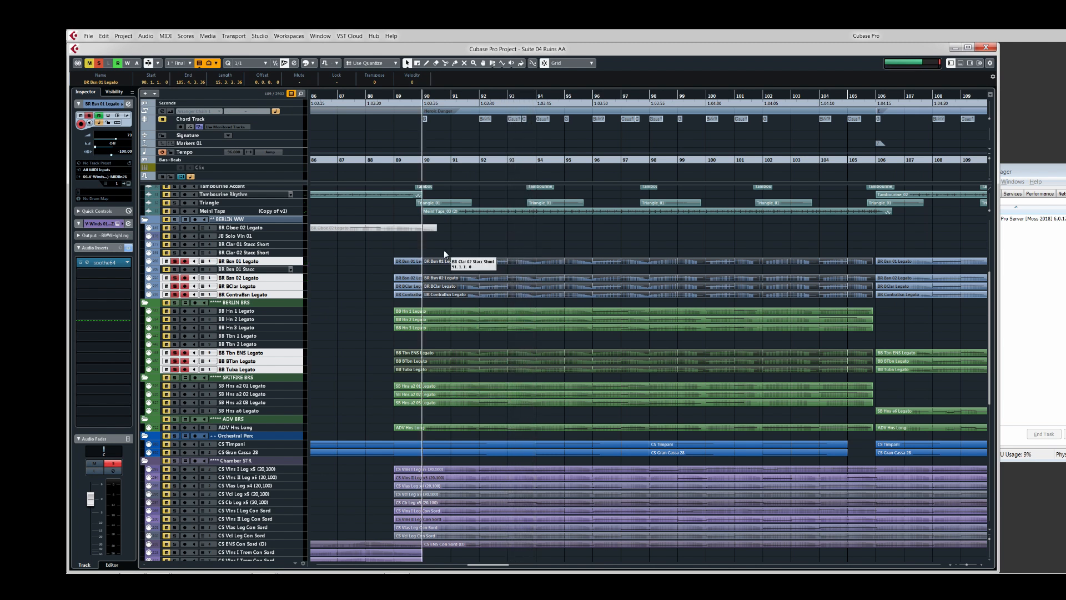
- Open all woodwind, brass and string parts from BR Bsn 01 Legato to CSS Cb Sus (8va) in the Key Editor and play them back
left_click_drag(441, 243, 499, 461)
key("ctrl+e")
key("space")
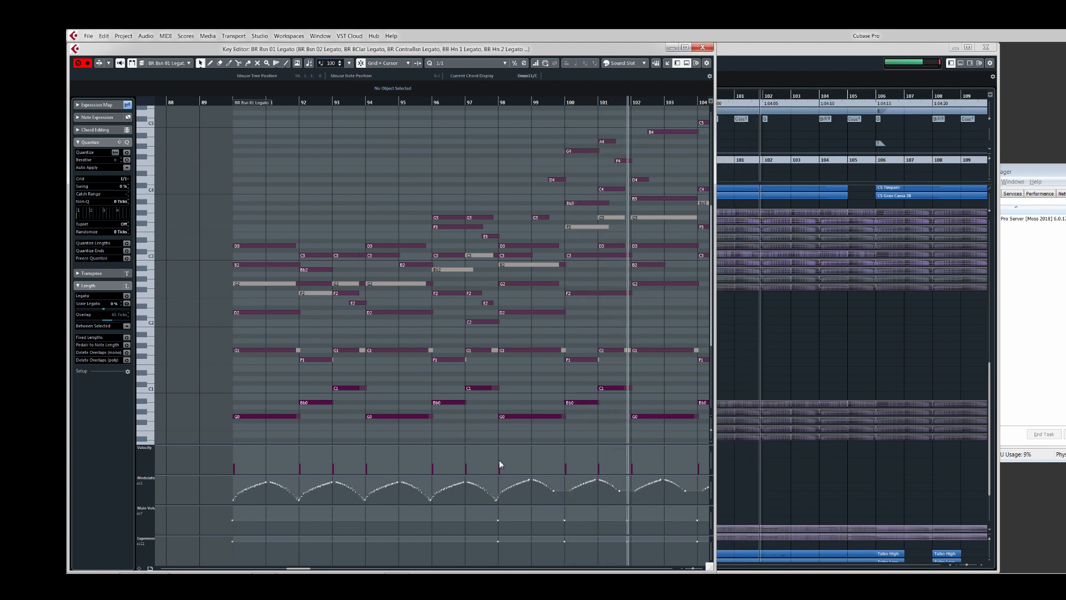
- Make SB Hns a2 01 Legato the active part in the Key Editor, examine its notes, stop playback and close the editor
left_click(181, 64)
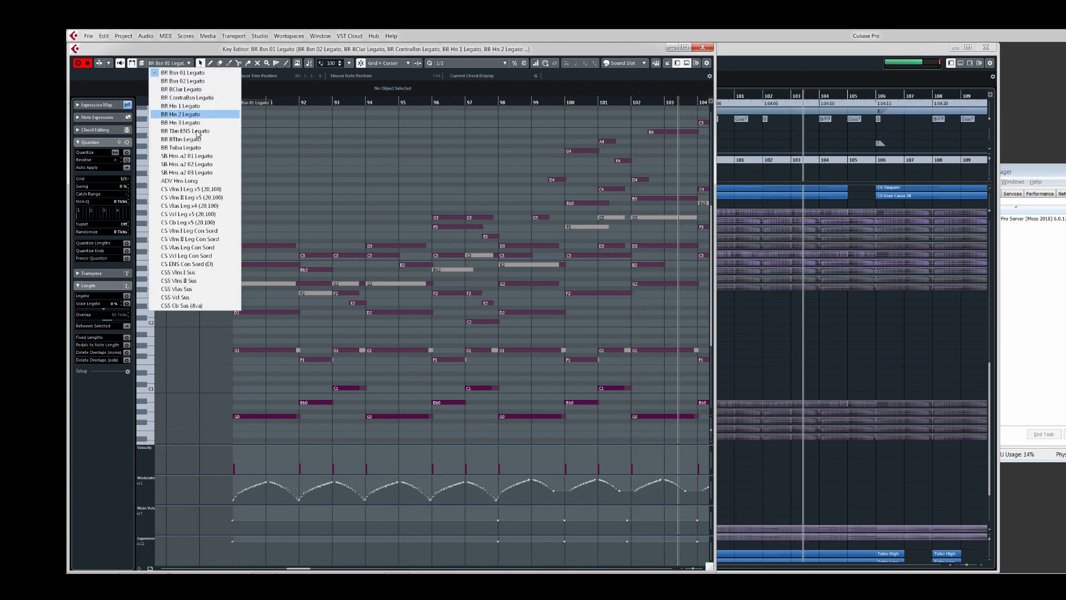
left_click(200, 156)
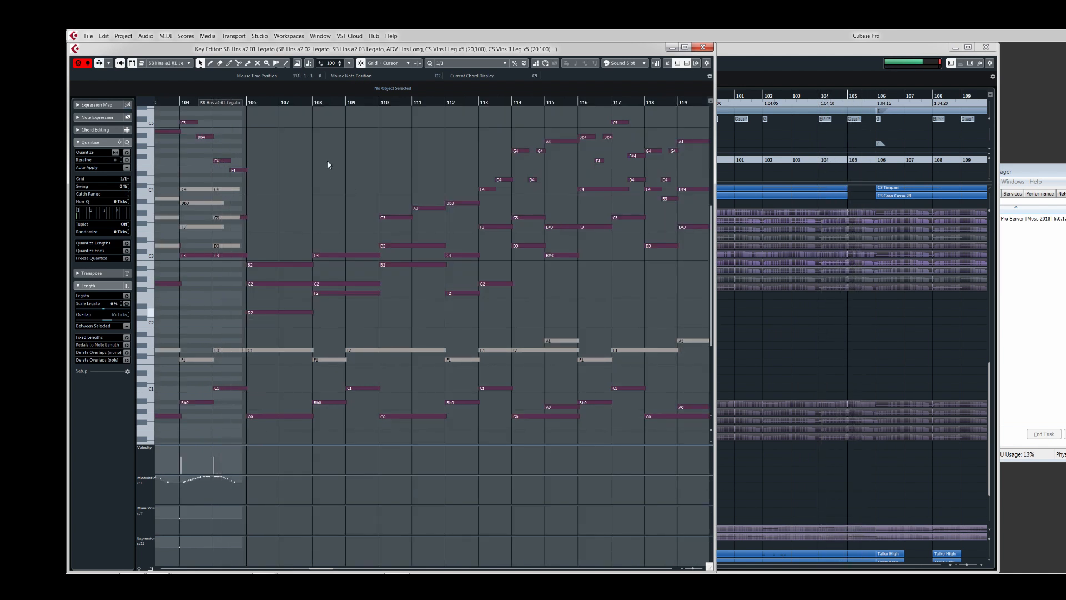
key("space")
left_click(707, 48)
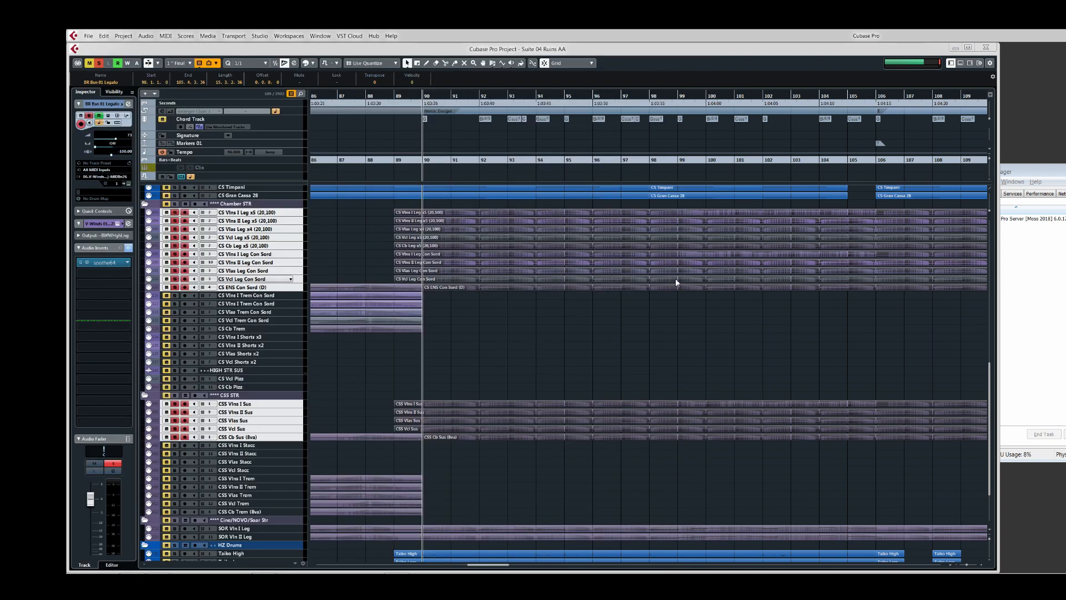
- Open the BB Hn 1, 2 and 3 Legato parts in the Key Editor and inspect the high C4 note in bar 101
scroll(598, 332, "up", 6)
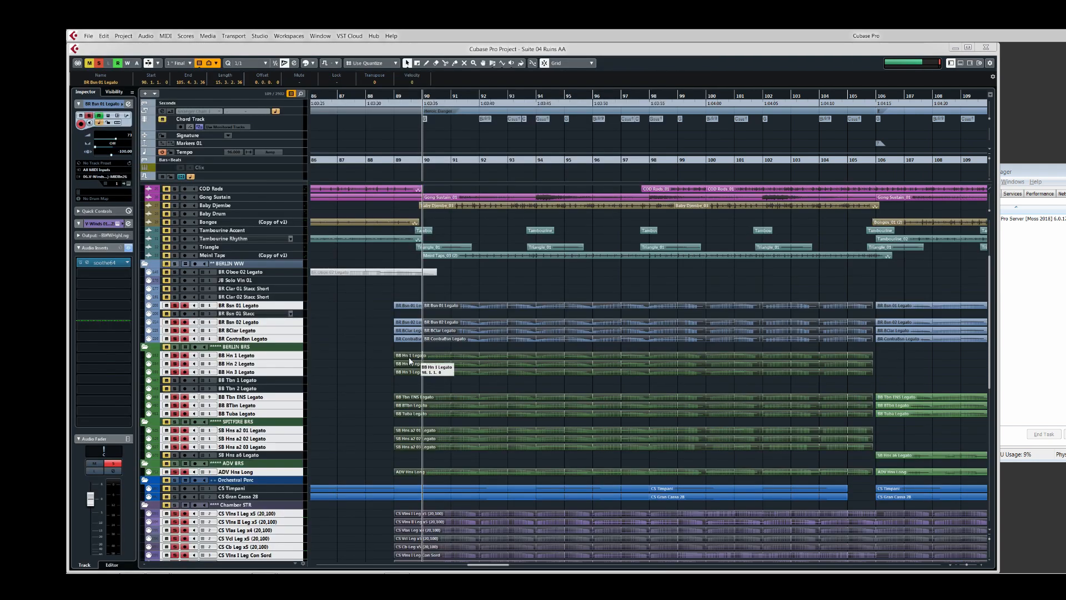
left_click(370, 359)
left_click_drag(389, 349, 408, 382)
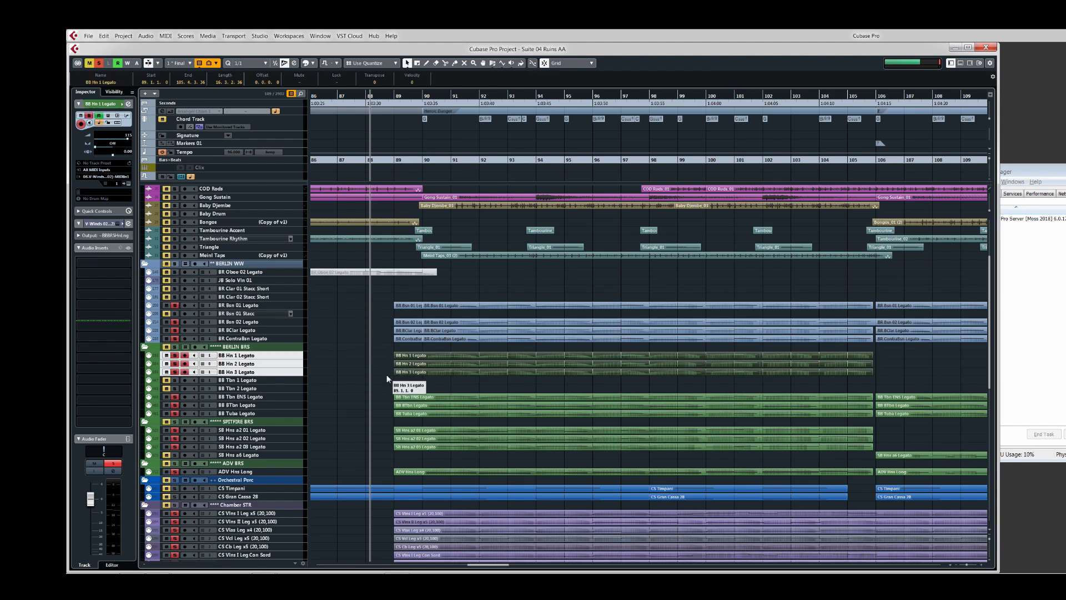
key("Return")
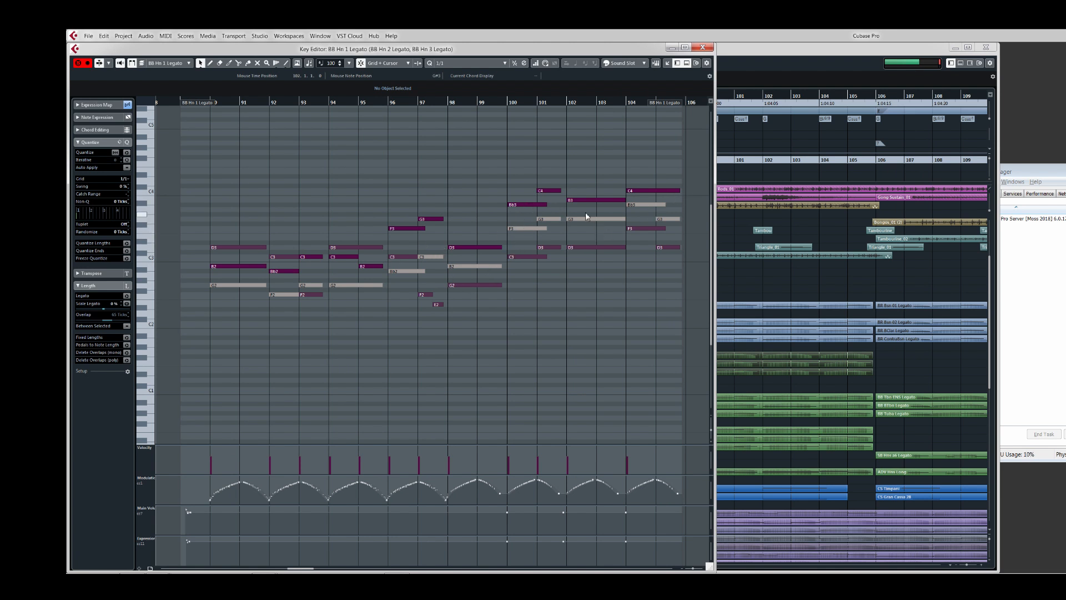
left_click(553, 191)
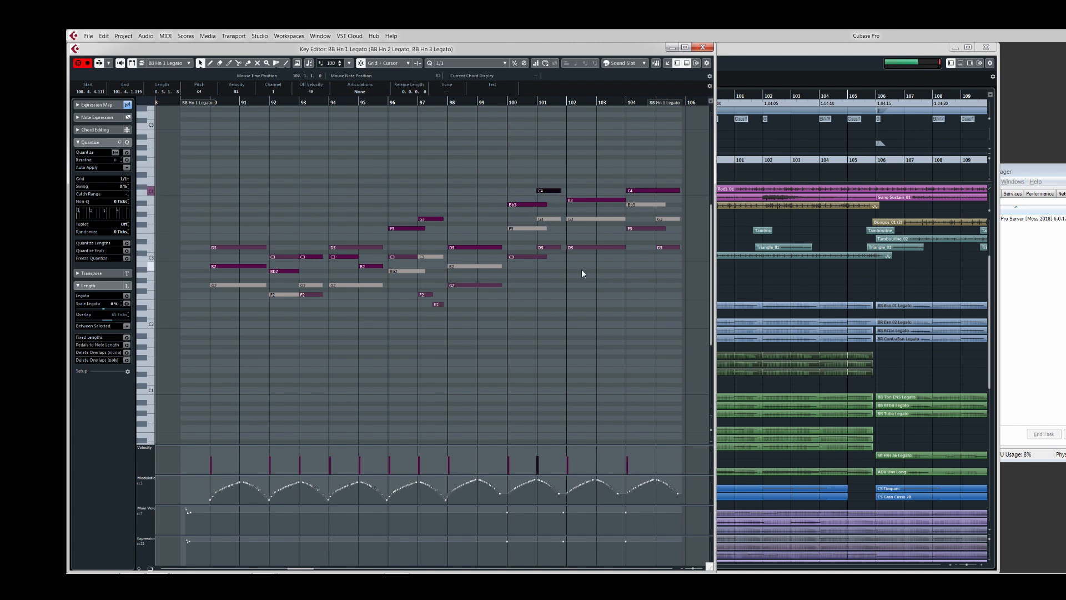
- Play the three Berlin horn parts back in the Key Editor, moving the playback start to bar 98
left_click(220, 102)
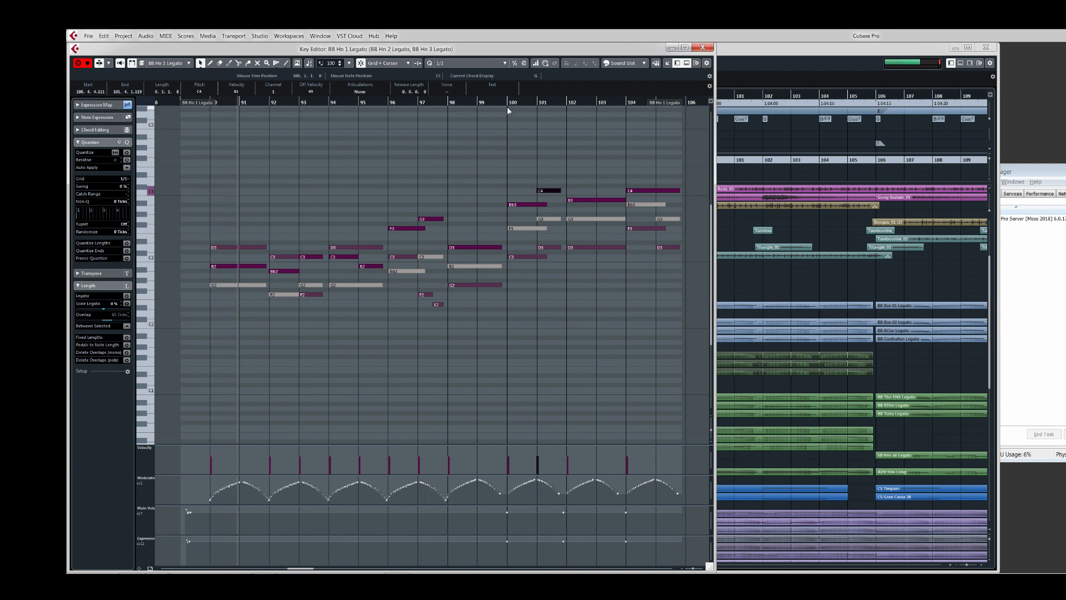
key("space")
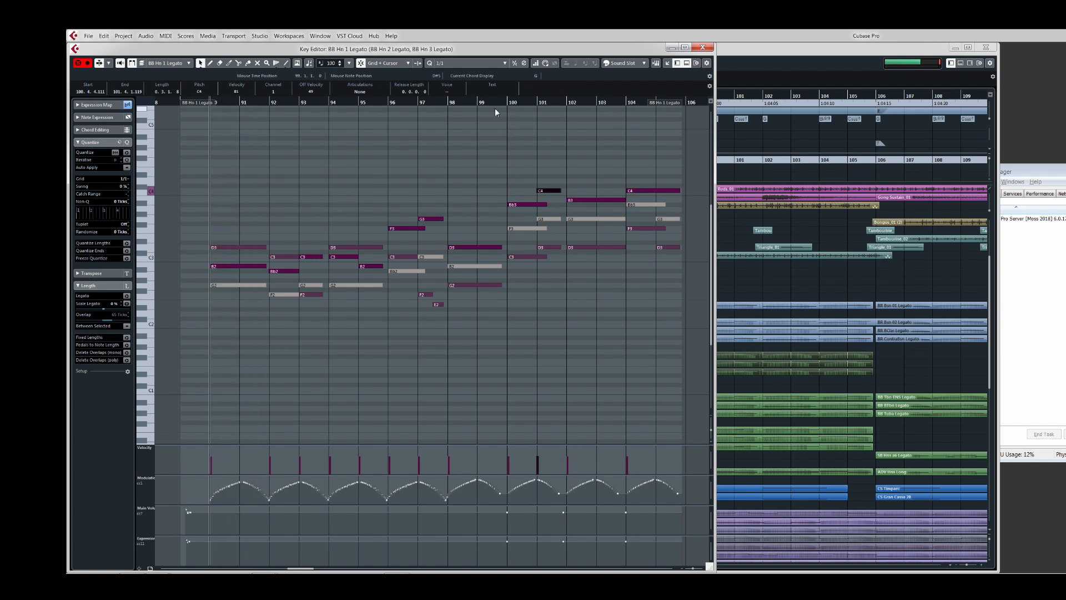
left_click(450, 104)
key("space")
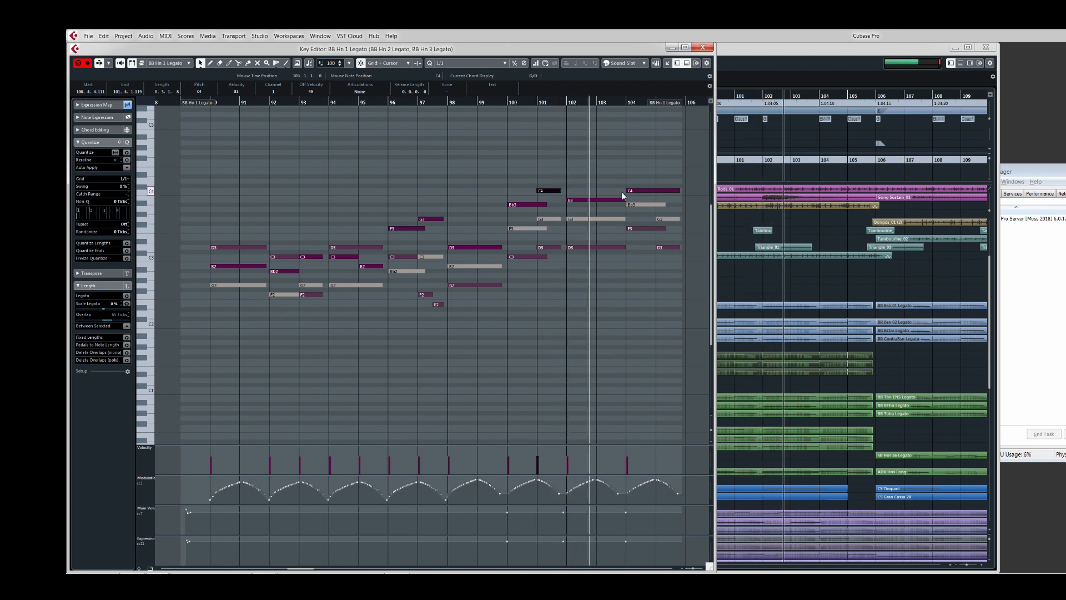
- Stop playback, close the horn parts' Key Editor and unsolo the three BB Hn Legato tracks
key("space")
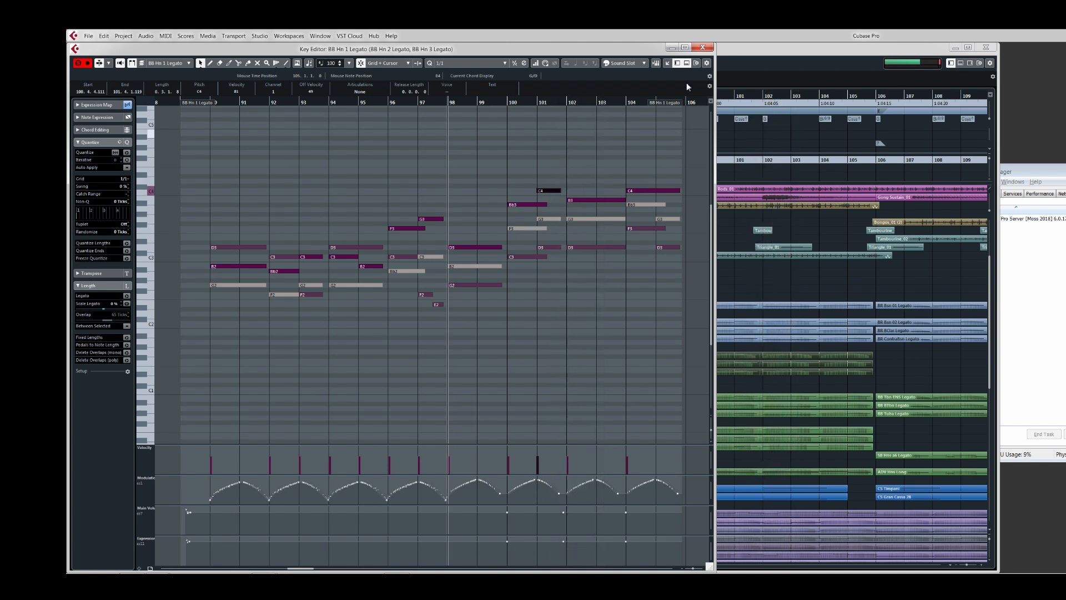
left_click(703, 48)
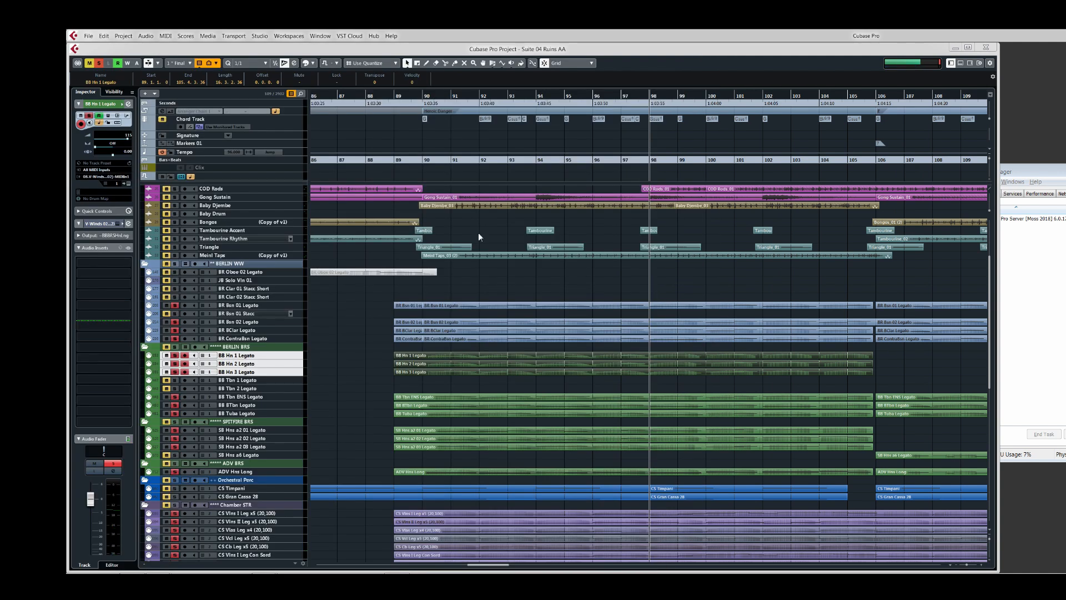
key("s")
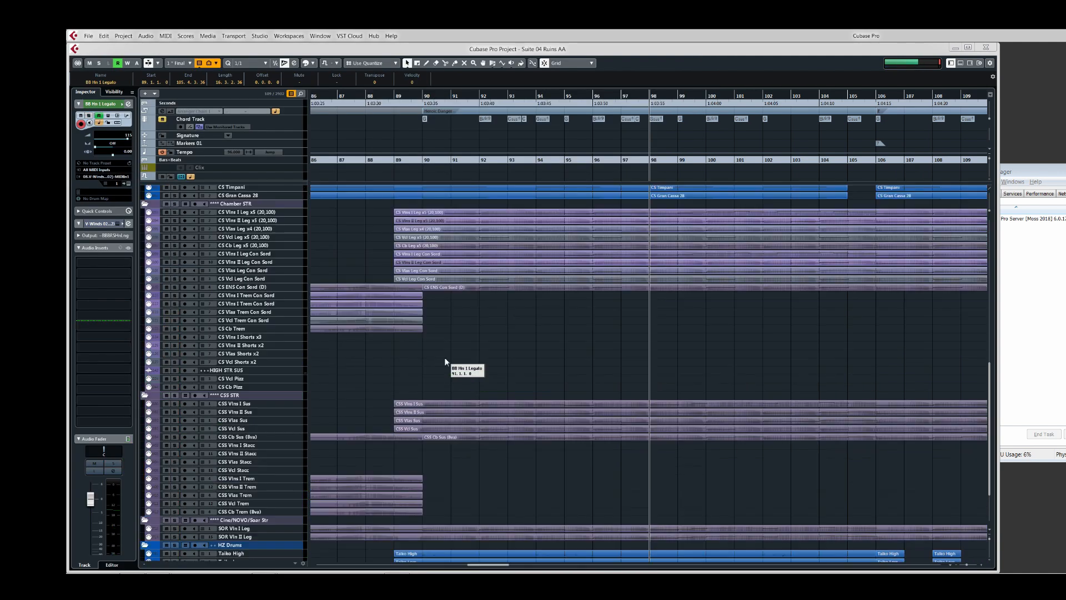
- Select the SOR Vln I Leg and SOR Vln II Leg parts, solo them and play them from bar 90
scroll(449, 356, "down", 10)
left_click_drag(456, 444, 463, 472)
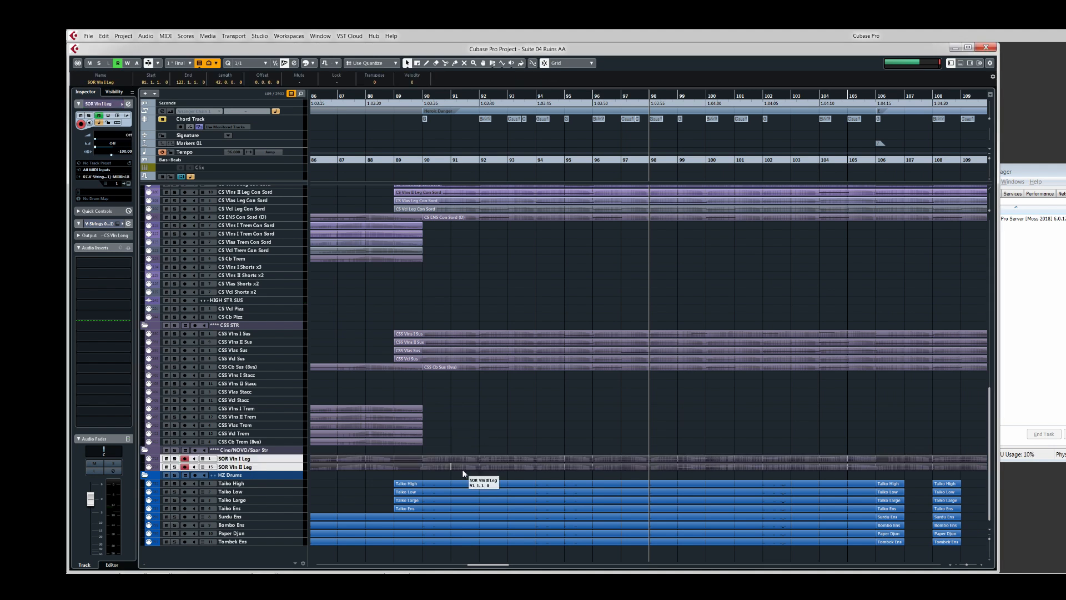
key("shift+p")
key("Return")
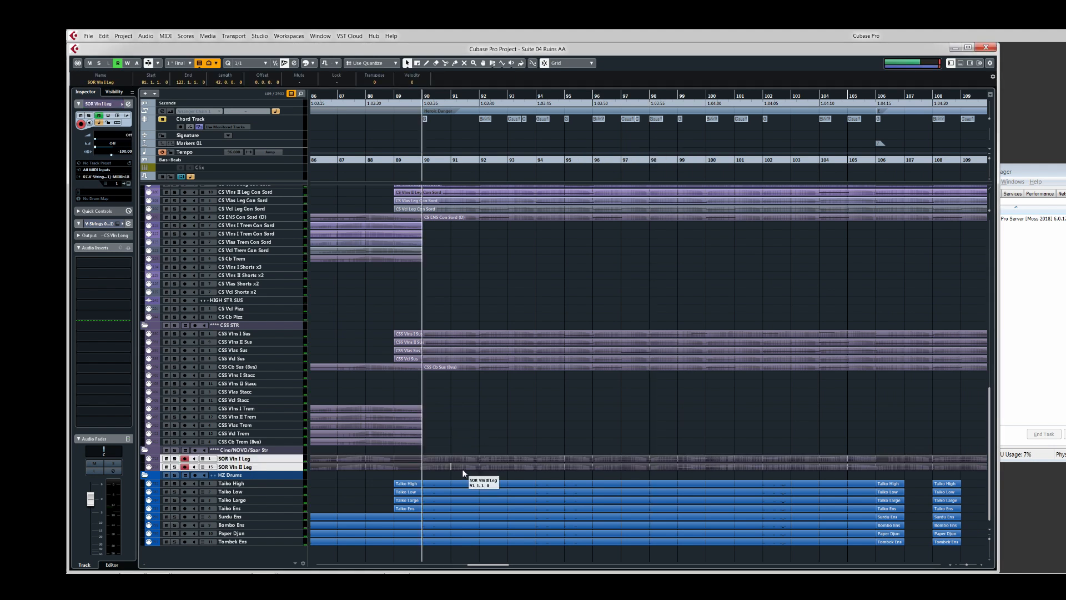
key("s")
key("space")
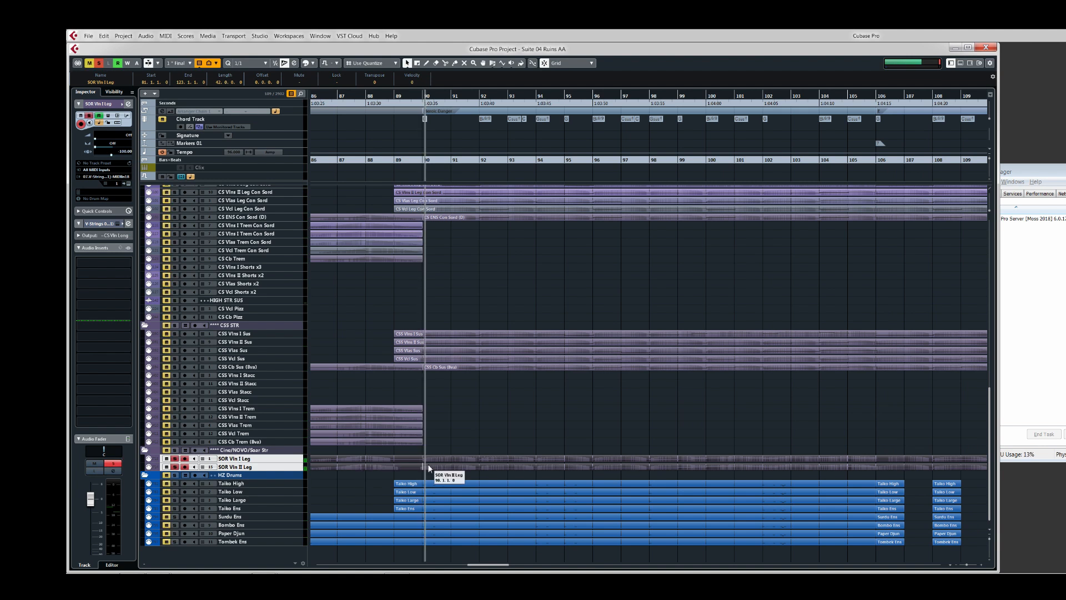
- Examine both SOR violin legato parts in the Key Editor during playback, then stop playback and close the editor
double_click(429, 468)
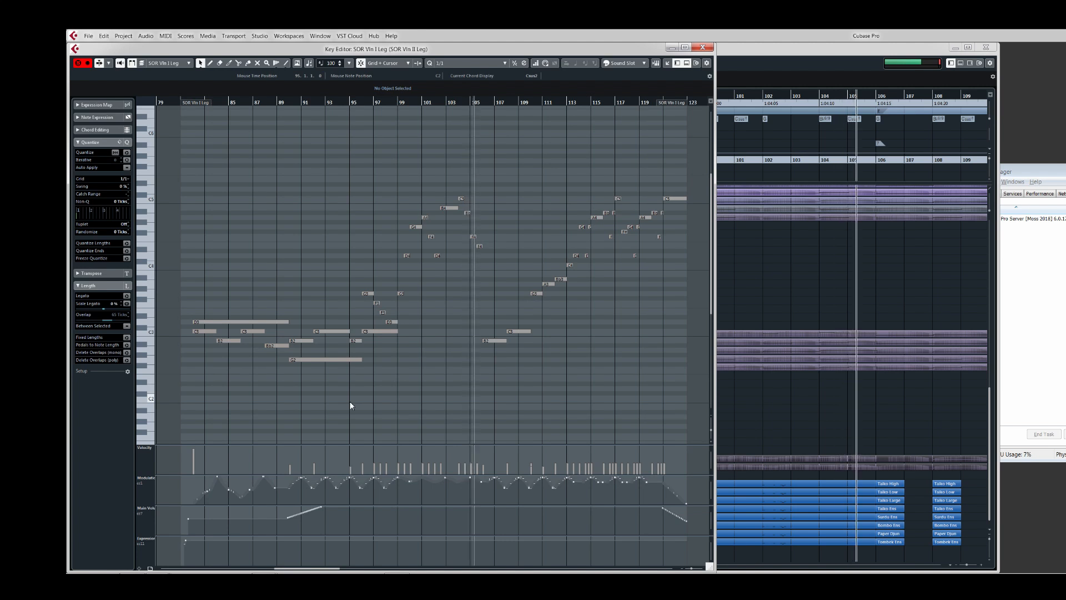
key("space")
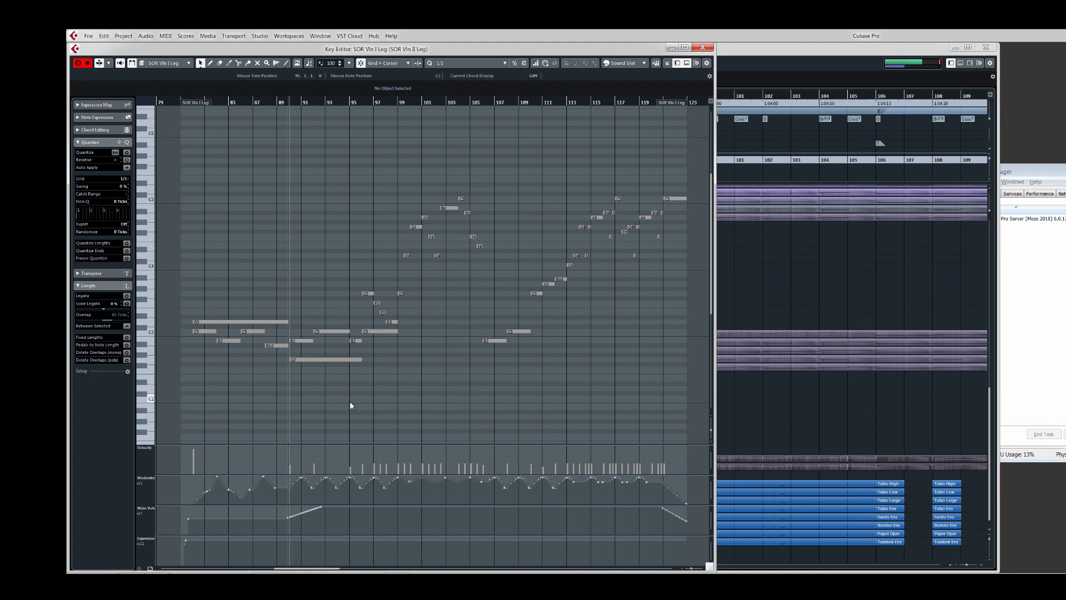
left_click(703, 47)
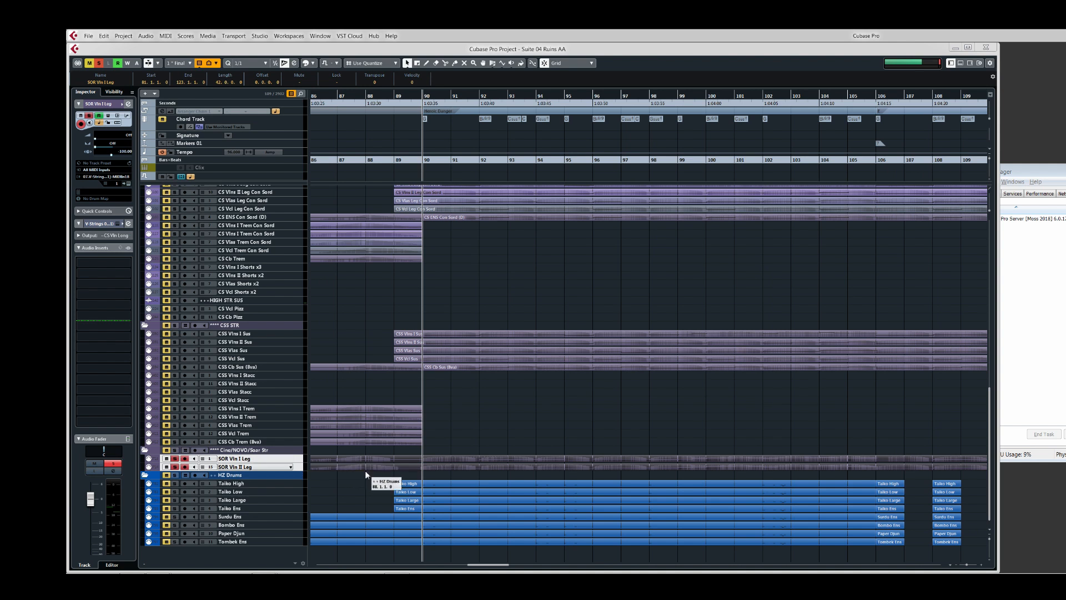
- Look through the earlier arrangement back to about bar 42 for SOR violin parts and return to the bar 90 section
scroll(365, 471, "left", 5)
scroll(514, 484, "left", 5)
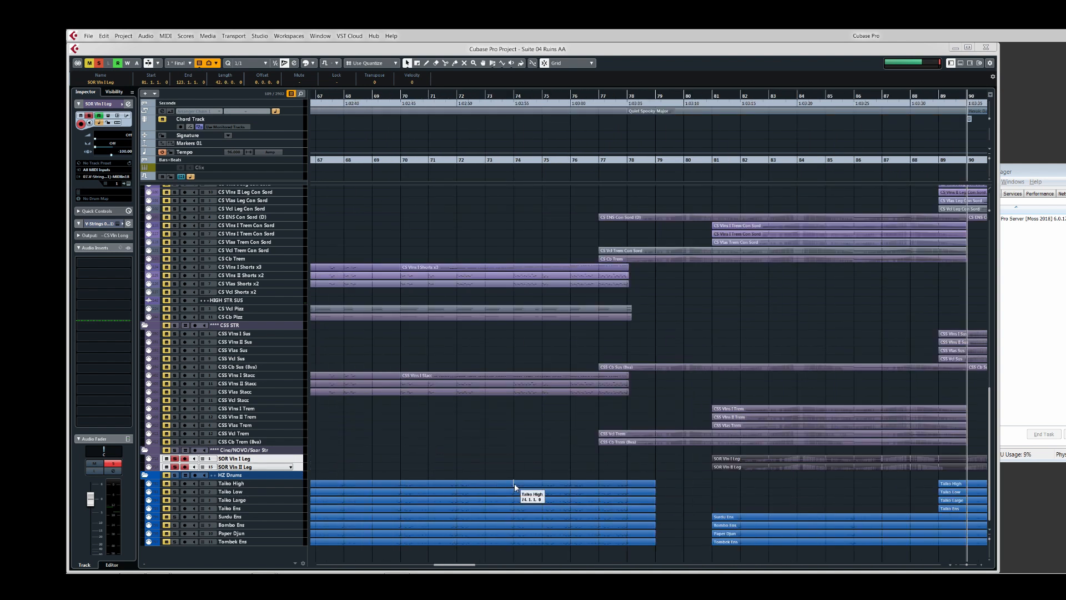
scroll(514, 483, "left", 15)
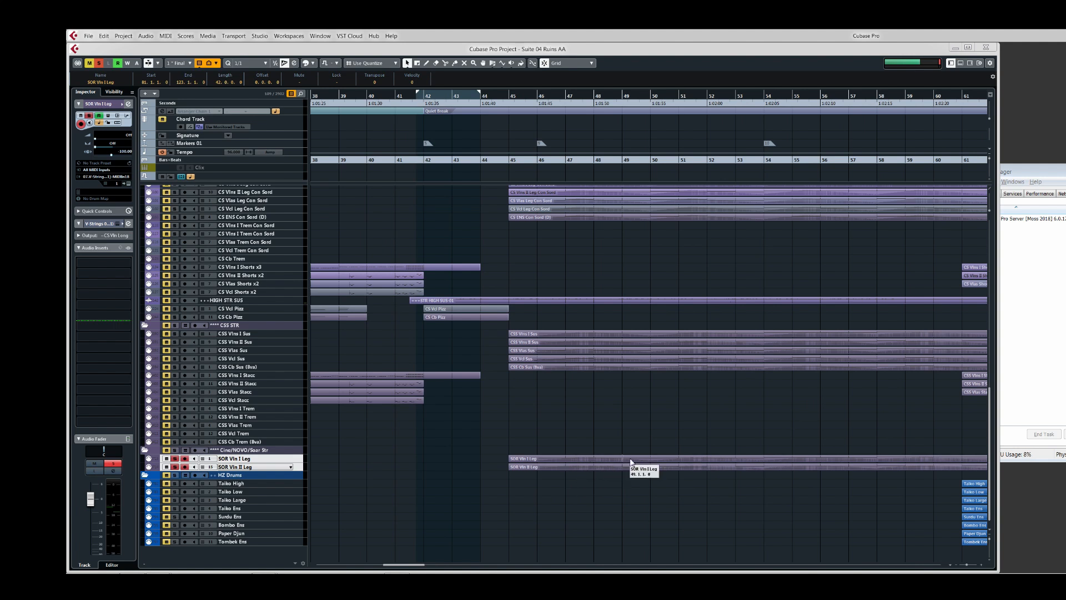
scroll(632, 459, "right", 10)
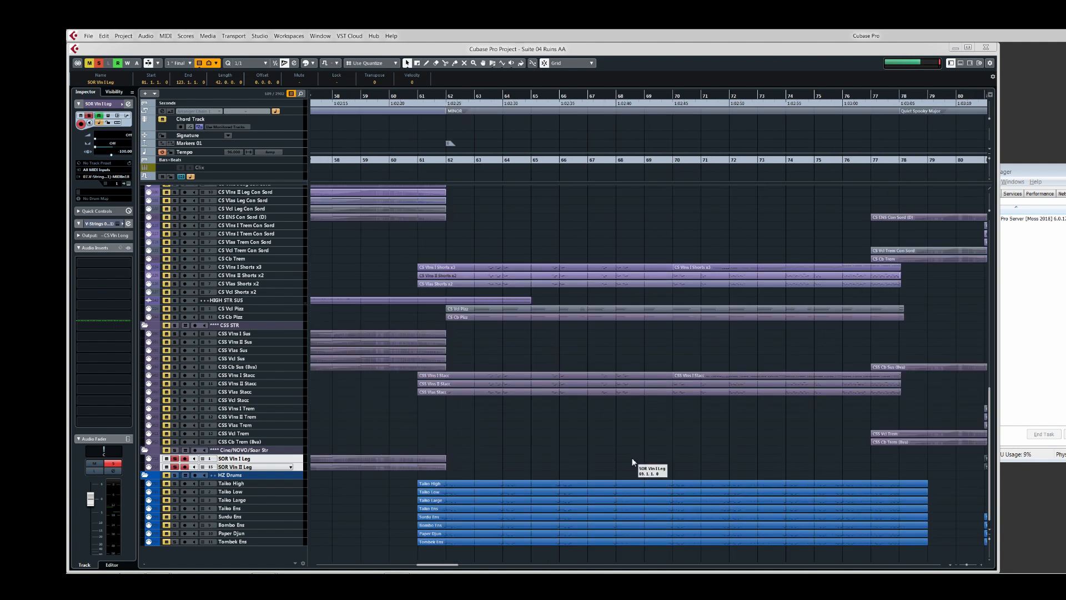
scroll(632, 457, "right", 20)
scroll(632, 458, "left", 10)
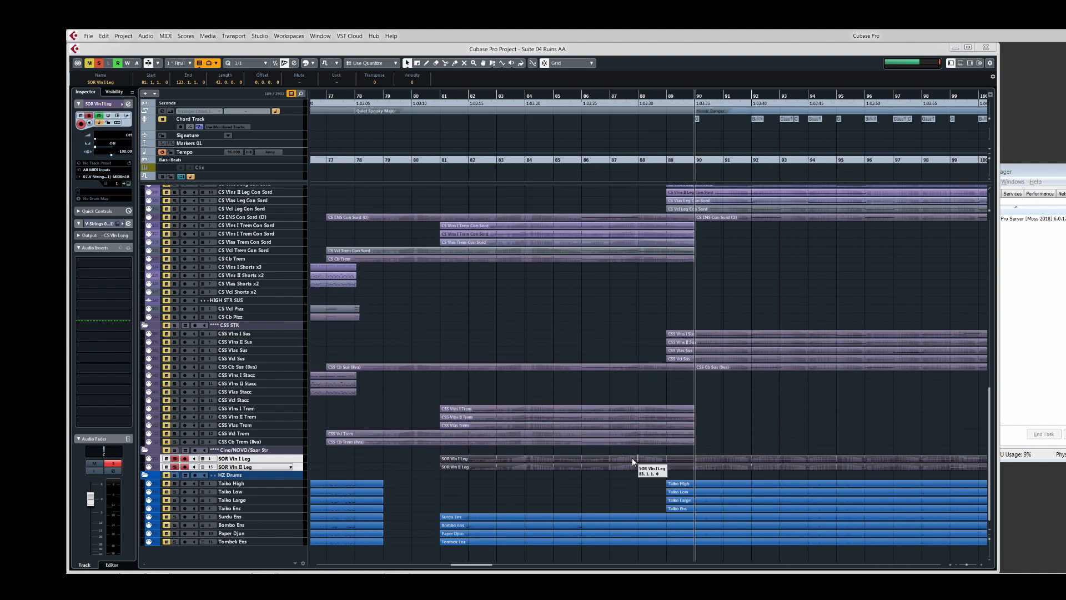
scroll(675, 281, "right", 5)
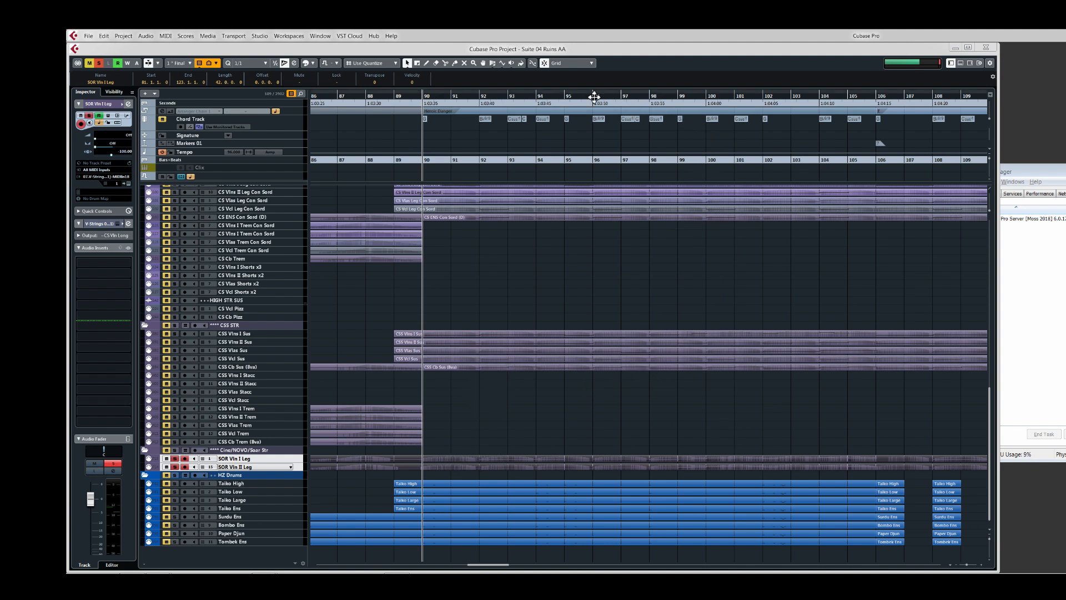
- Solo the Chamber, CSS and SOR long string parts together, play them back from bar 98 and unsolo them
left_click(654, 99)
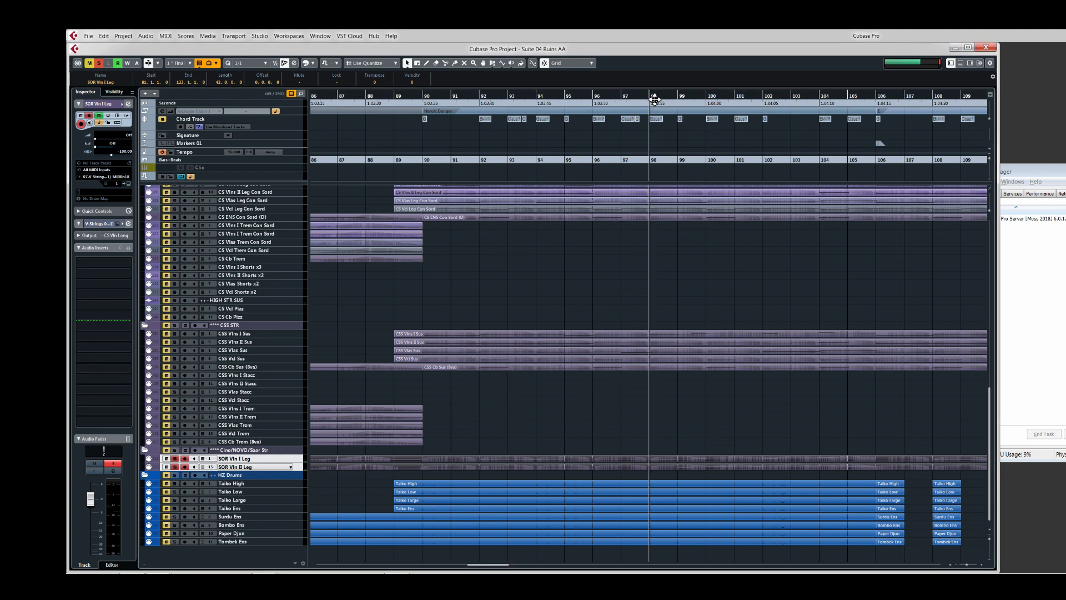
left_click_drag(689, 494, 701, 402)
key("s")
key("s")
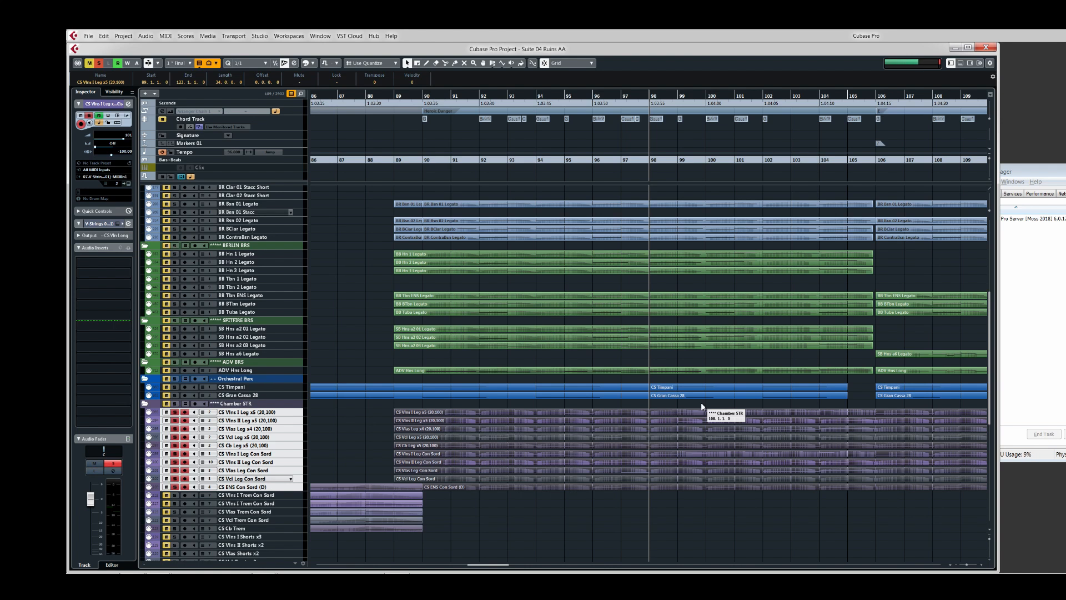
key("space")
key("s")
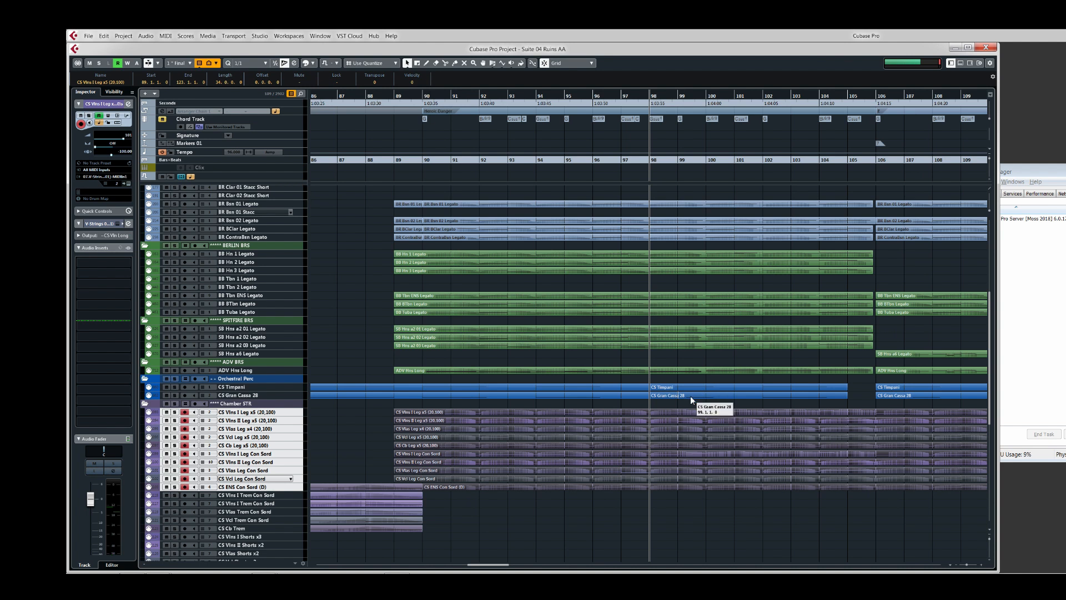
- Select only the CSS Vlas Sus part in the CSS string group
scroll(690, 396, "down", 5)
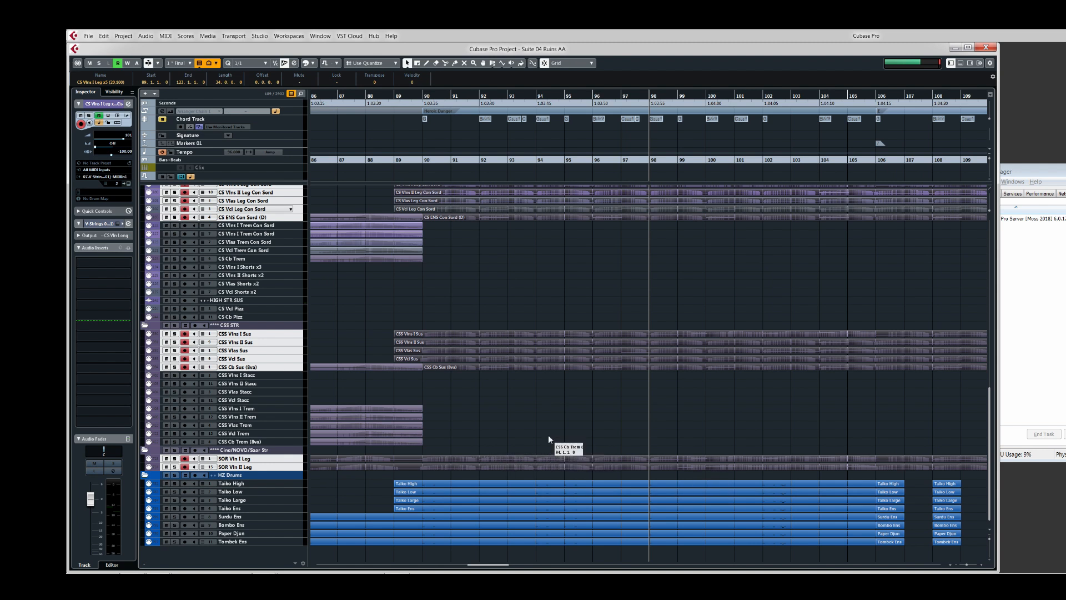
left_click(581, 348)
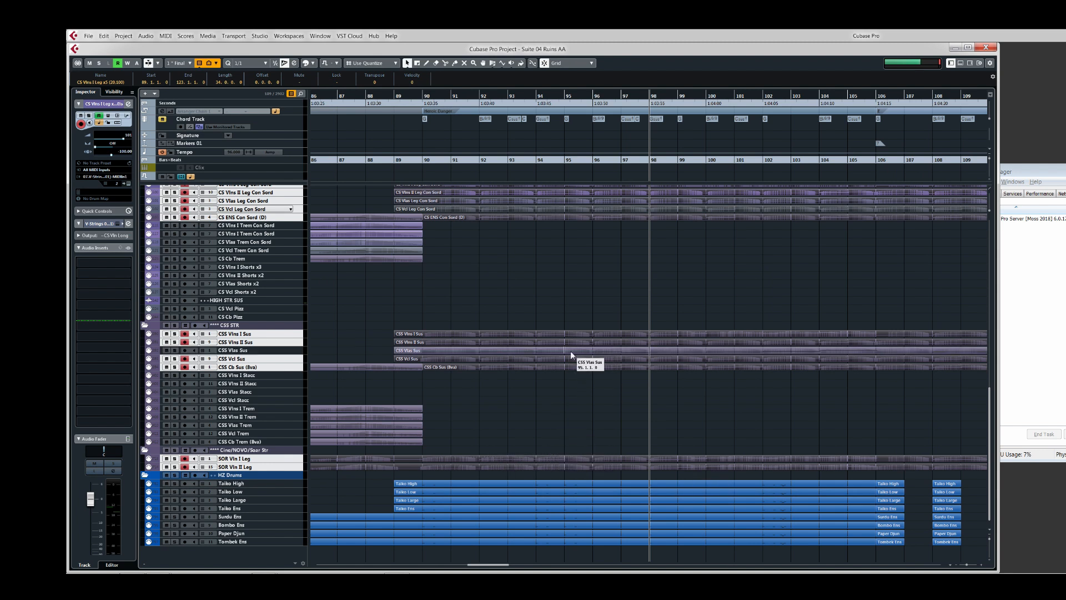
left_click(572, 347)
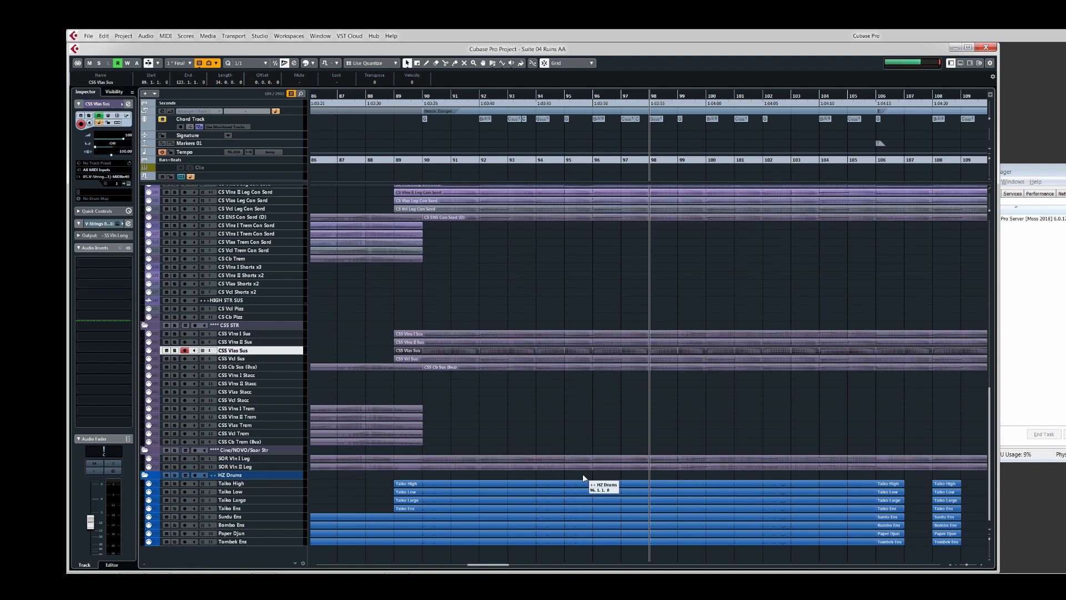